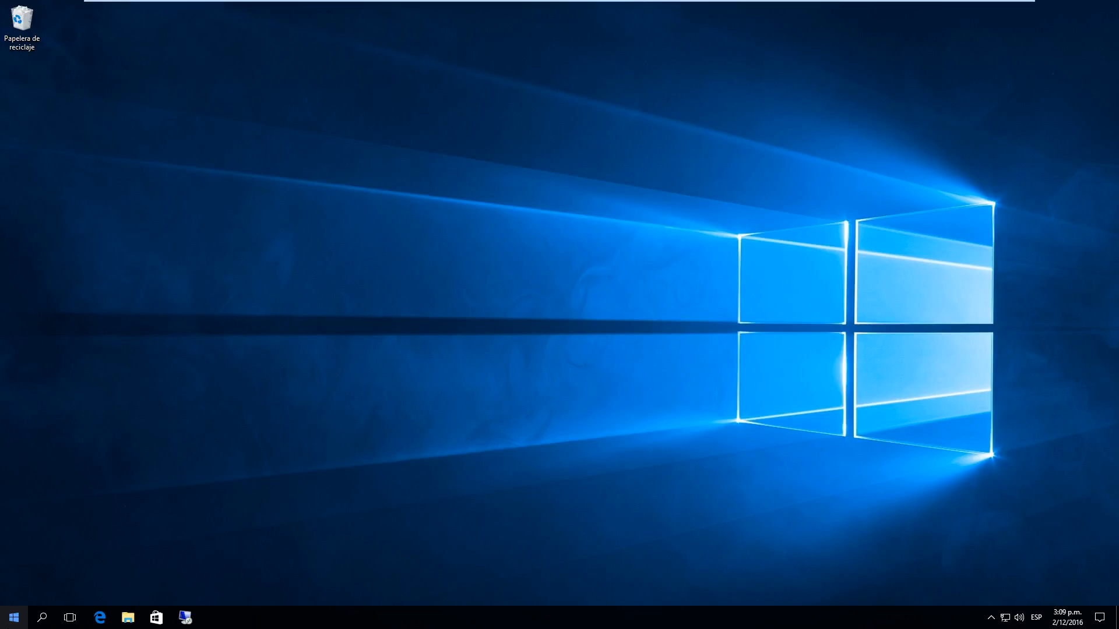
Step: Open Disk Management, dismiss the disk initialization without applying it, examine the attached disks in the maximized window, and close it
right_click(14, 618)
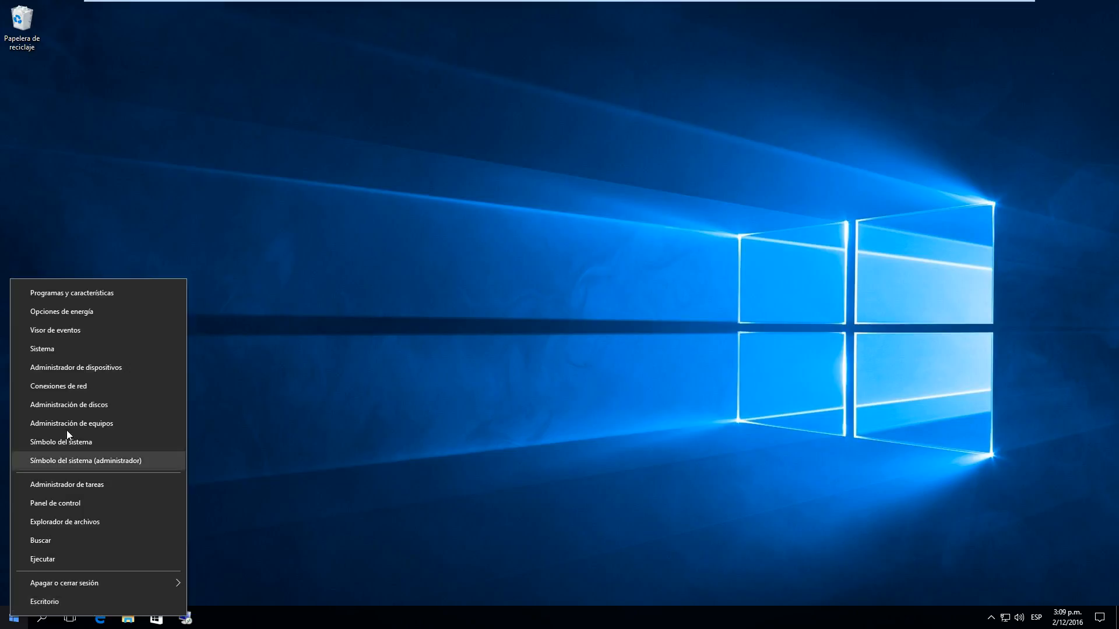
left_click(99, 404)
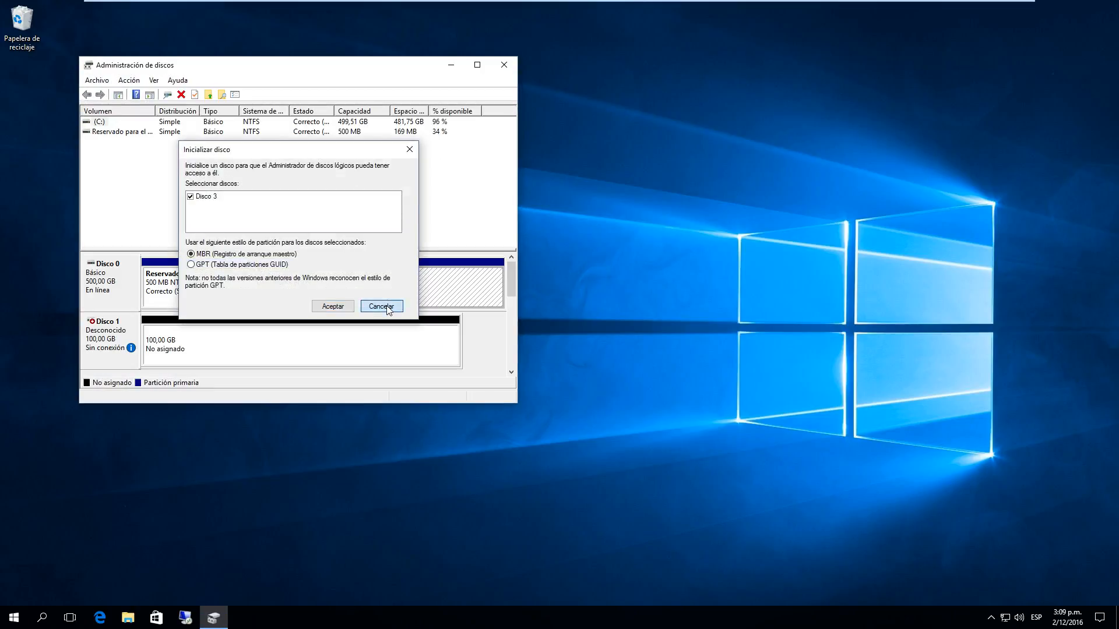
left_click(382, 306)
left_click(478, 64)
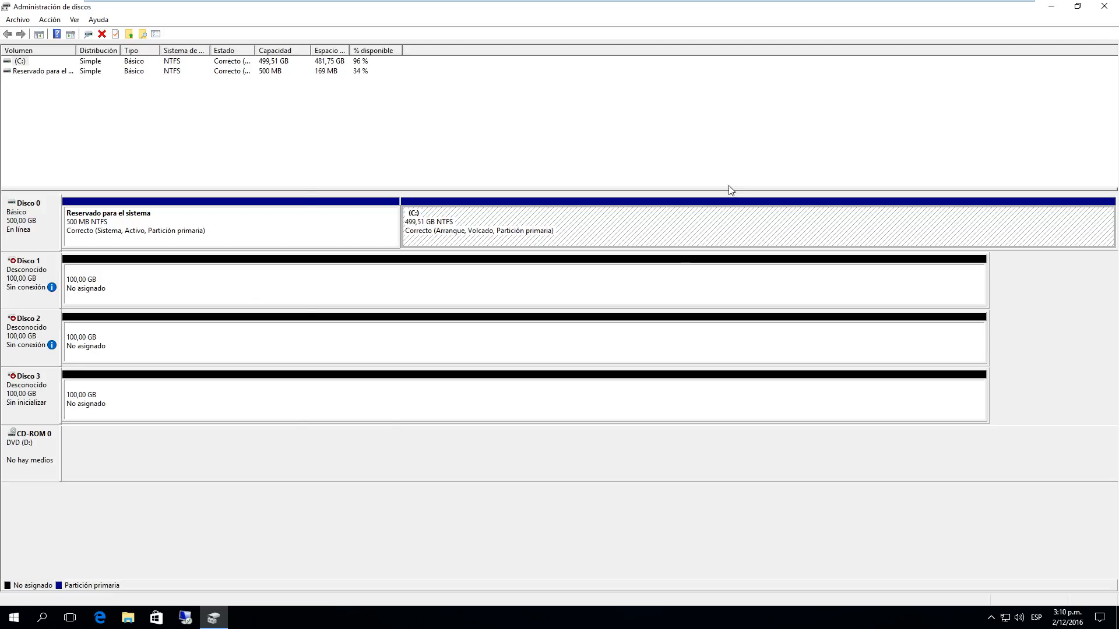
left_click(1104, 6)
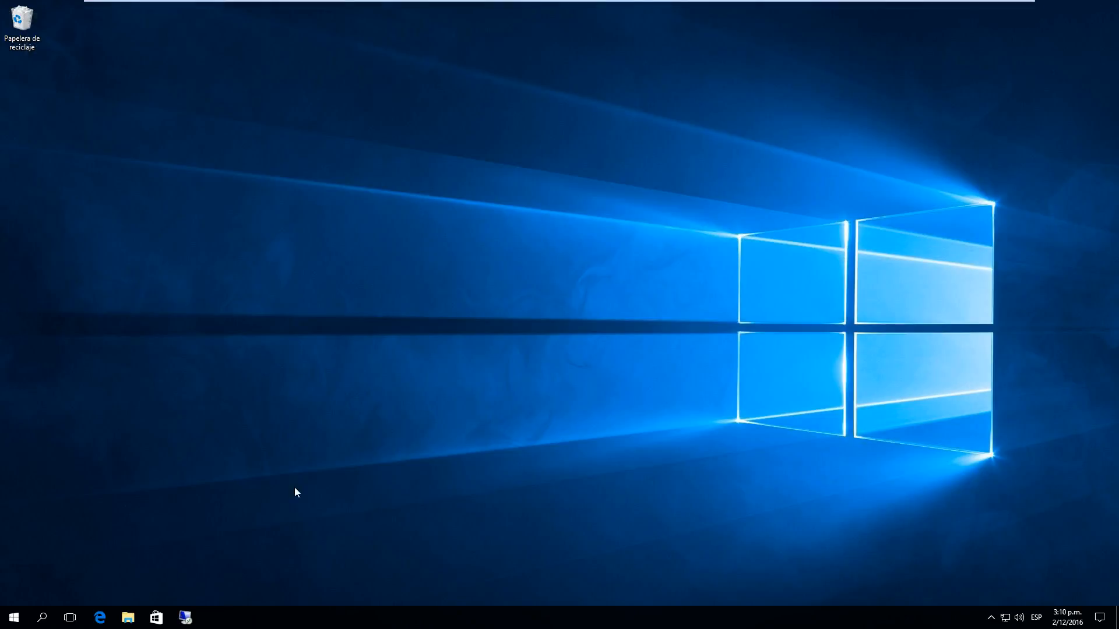
Step: Search Windows for "espacios" and open Espacios de almacenamiento
left_click(13, 617)
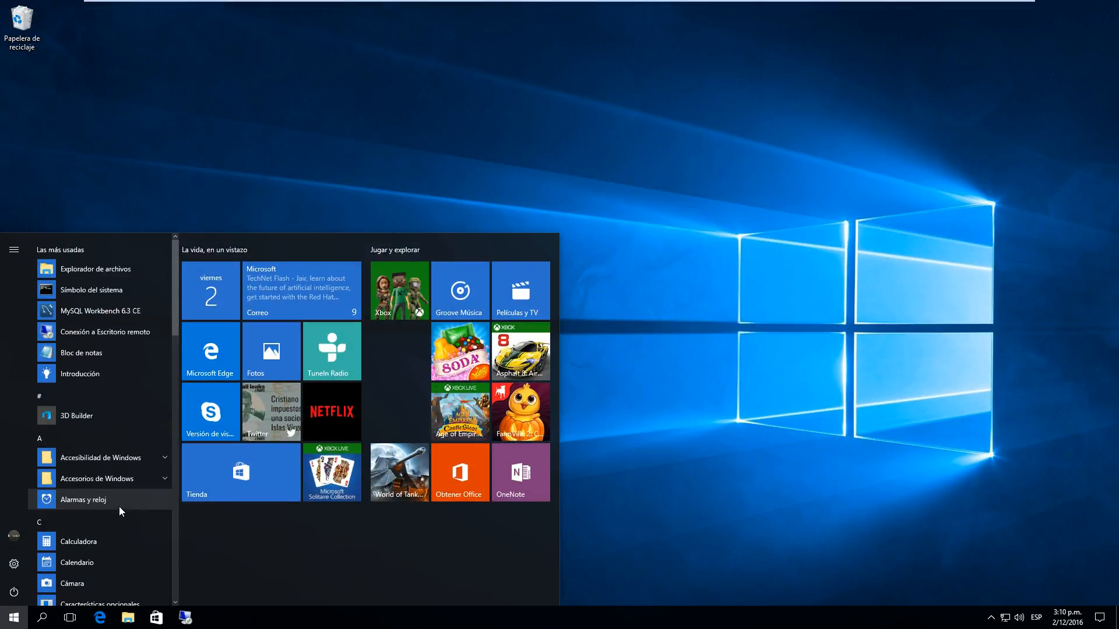
type("espacios")
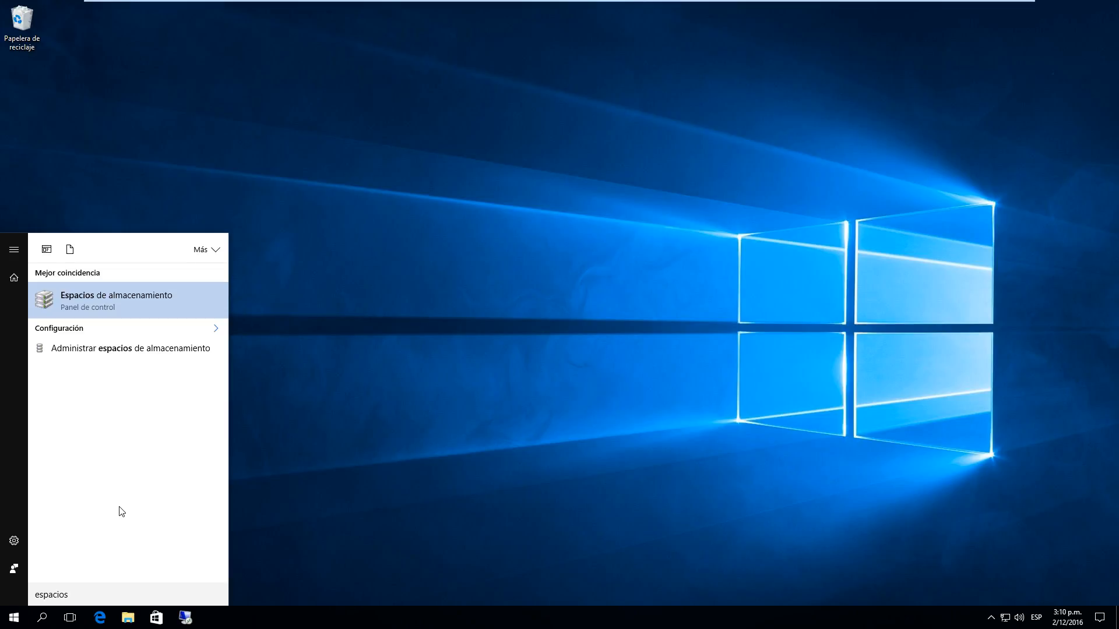
left_click(90, 300)
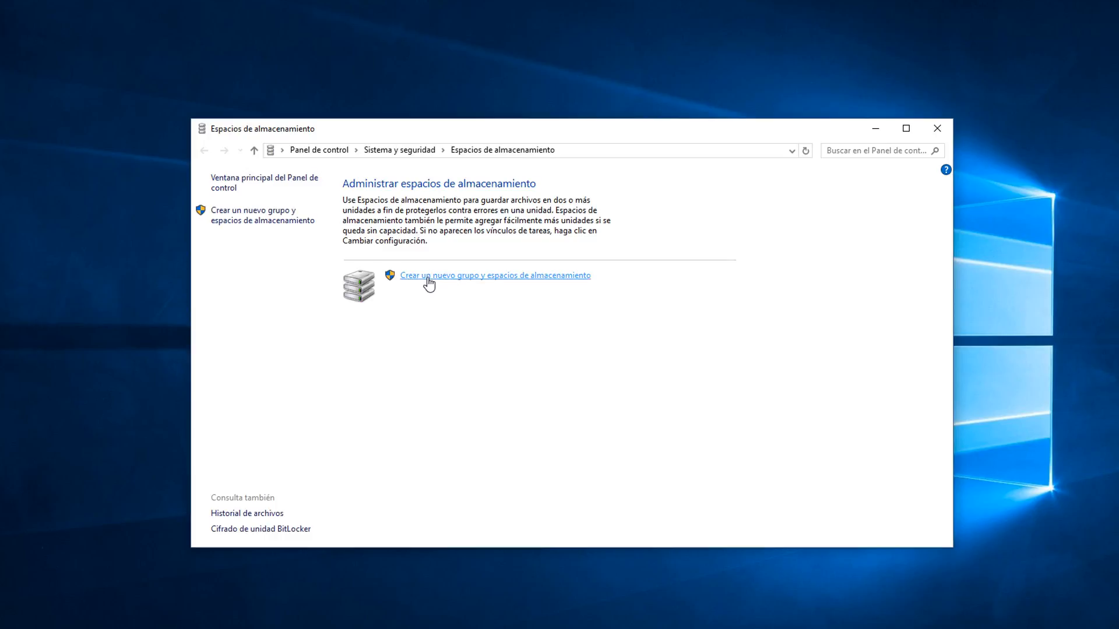
Step: Create a new storage pool from Disco 1, Disco 2 and Disco 3, allowing the administrator changes
left_click(475, 278)
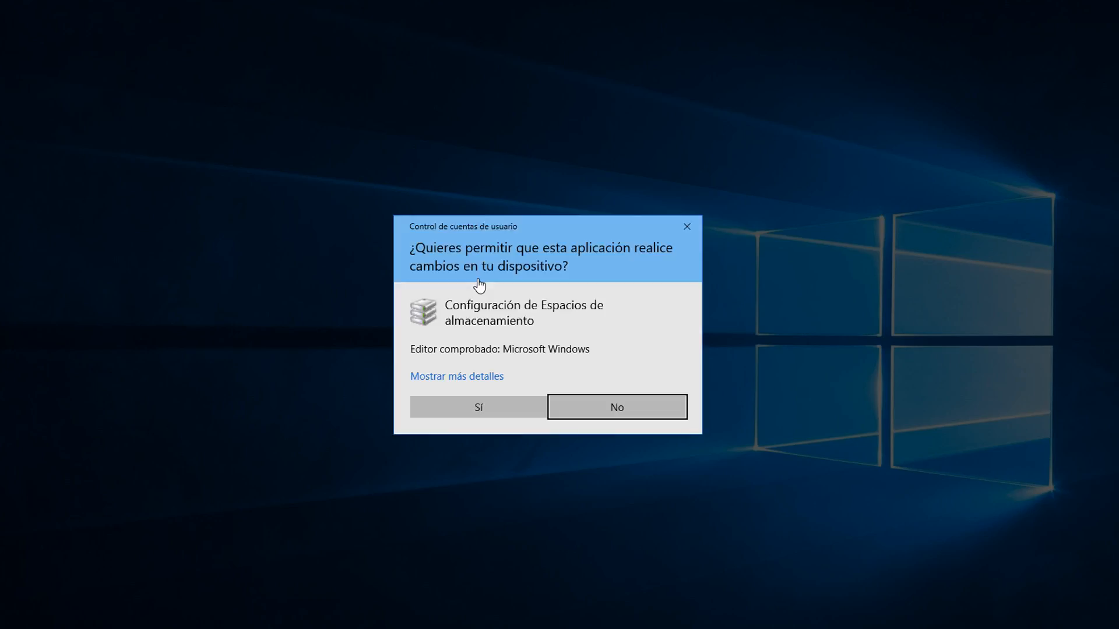
left_click(489, 416)
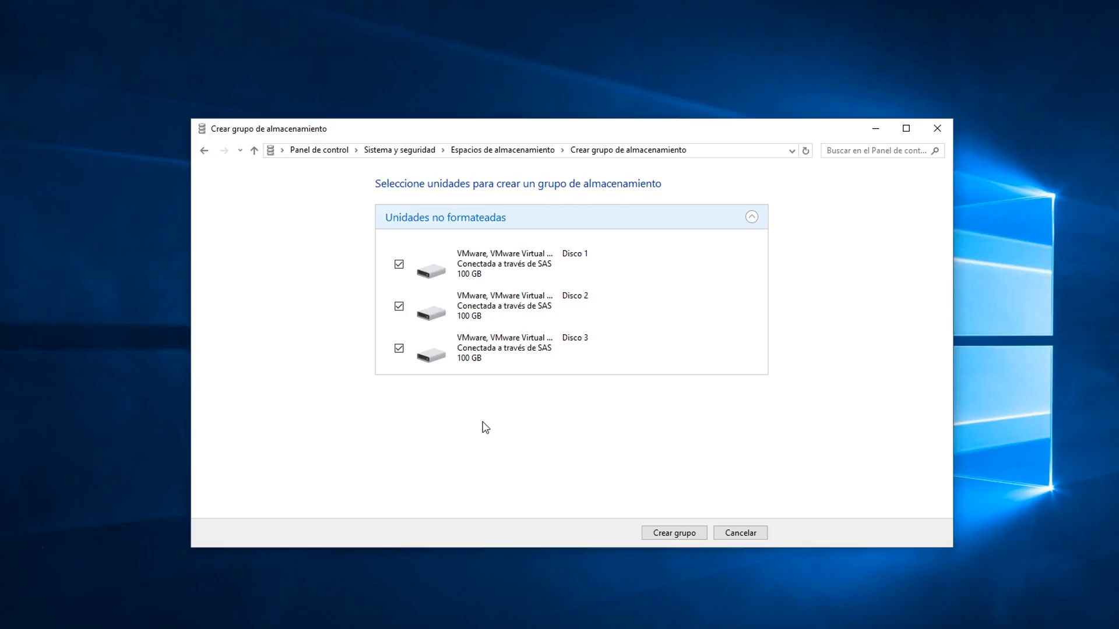
left_click(657, 536)
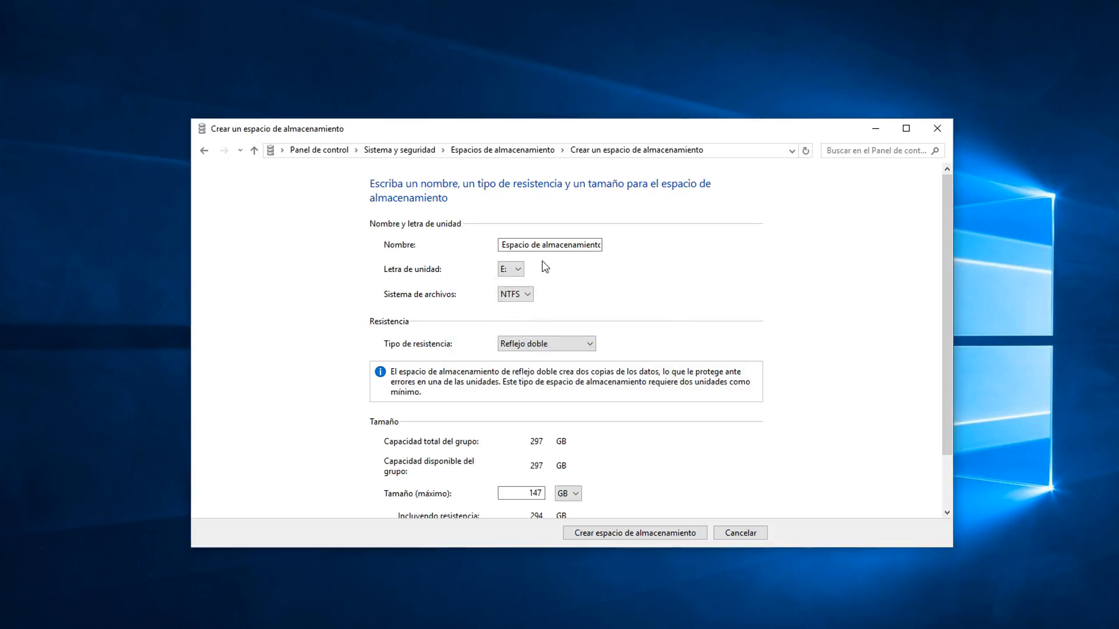
Step: Name the new storage space FileServerSS
left_click_drag(500, 245, 621, 241)
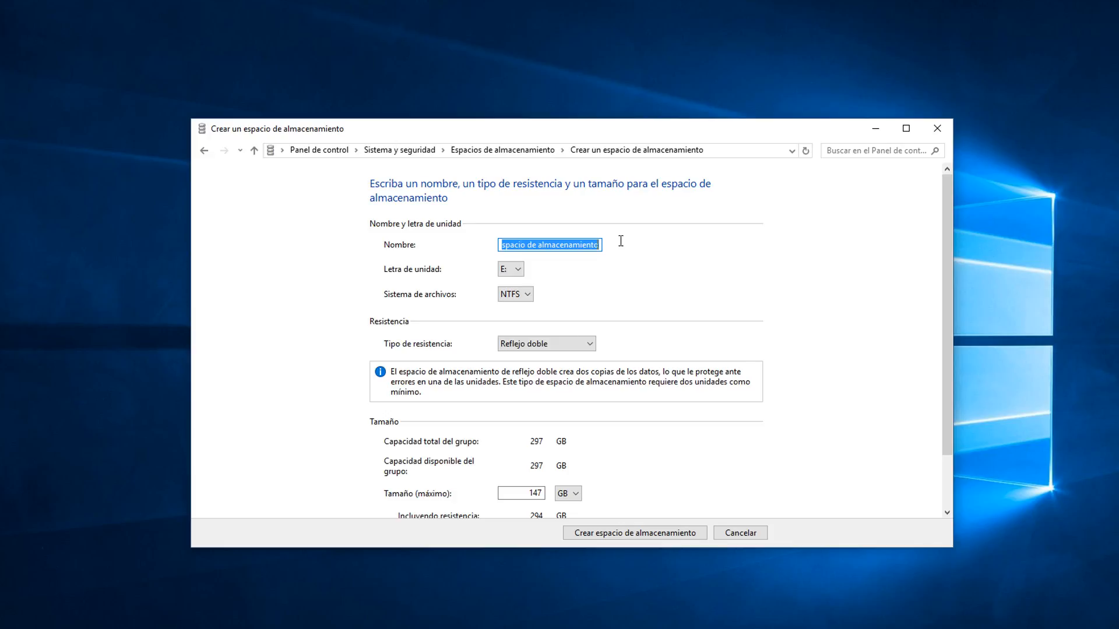
type("File")
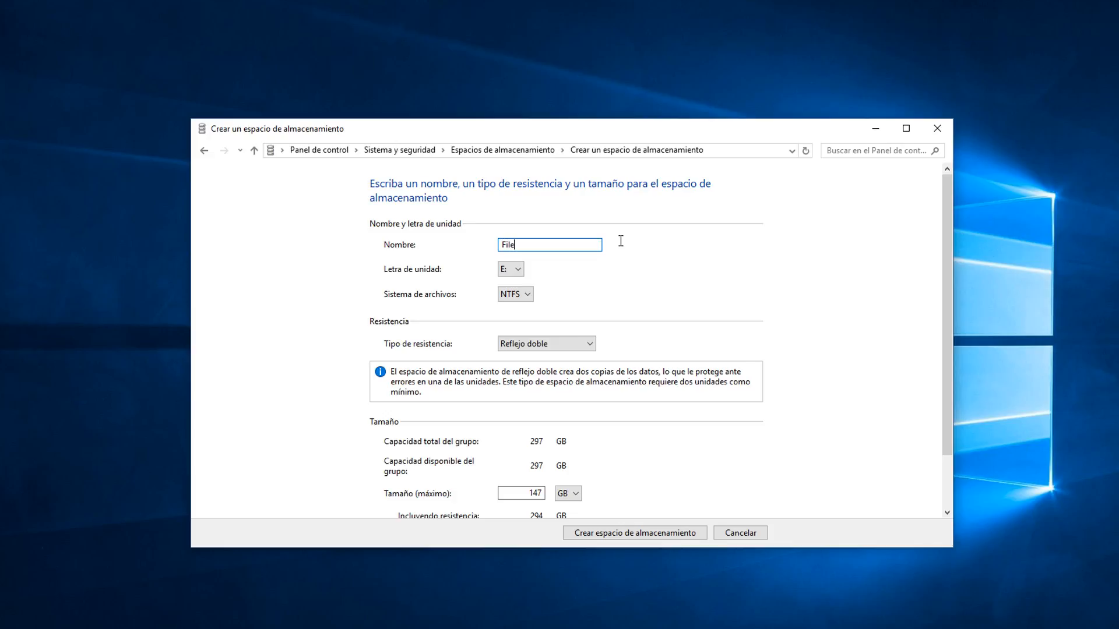
type("ServerSS")
Step: Check the drive letters offered for the storage space and the drives already in use under Este equipo
left_click(516, 271)
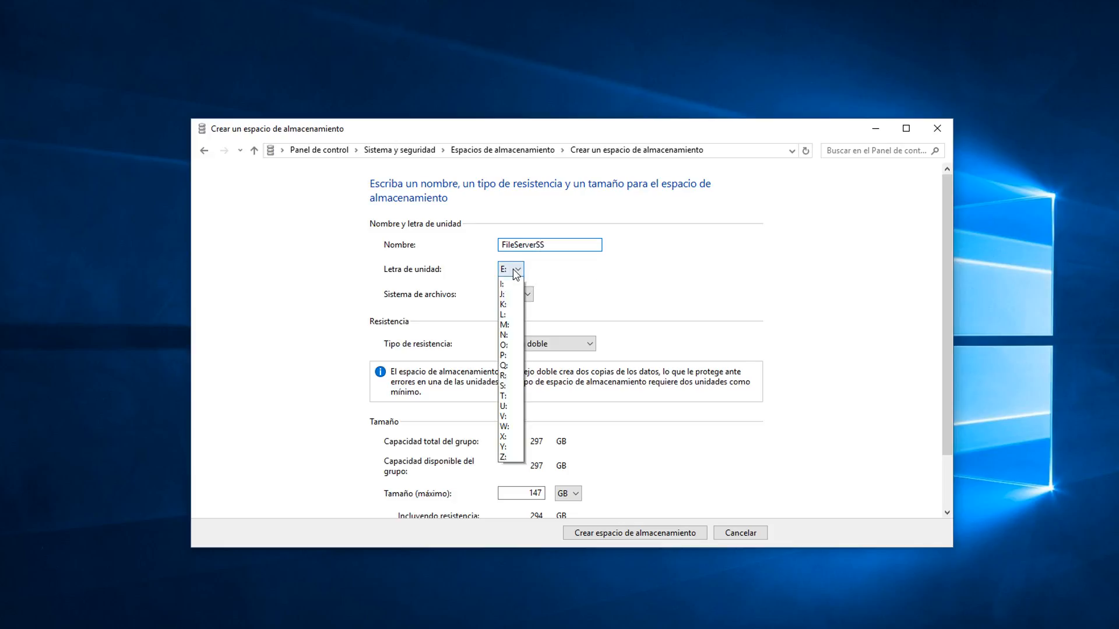
left_click(615, 279)
key("super+e")
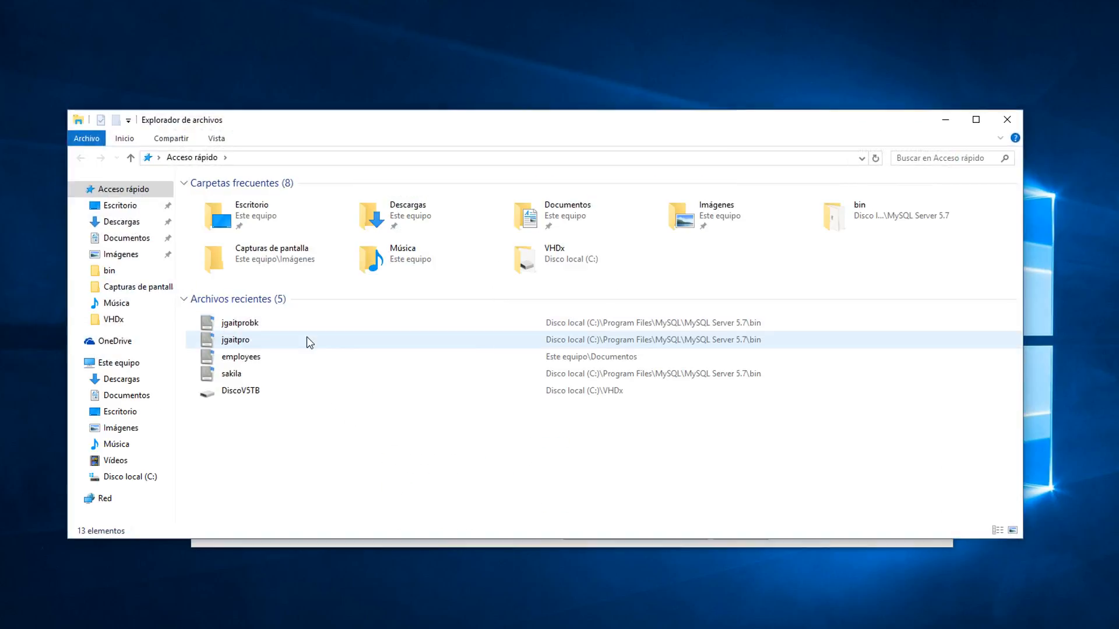
left_click(124, 367)
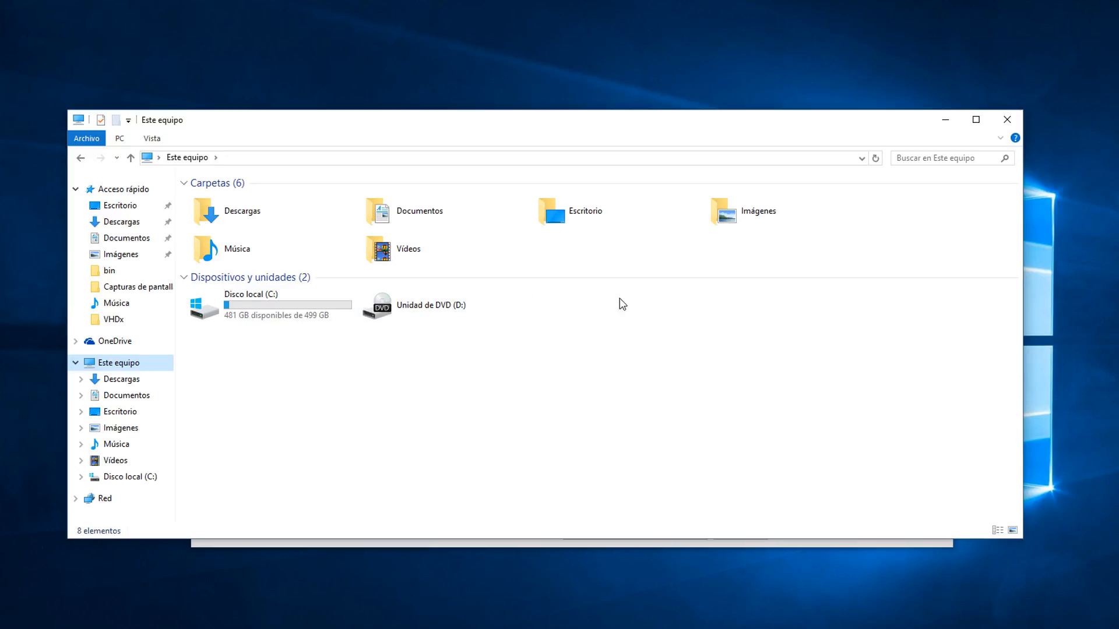
left_click(1007, 119)
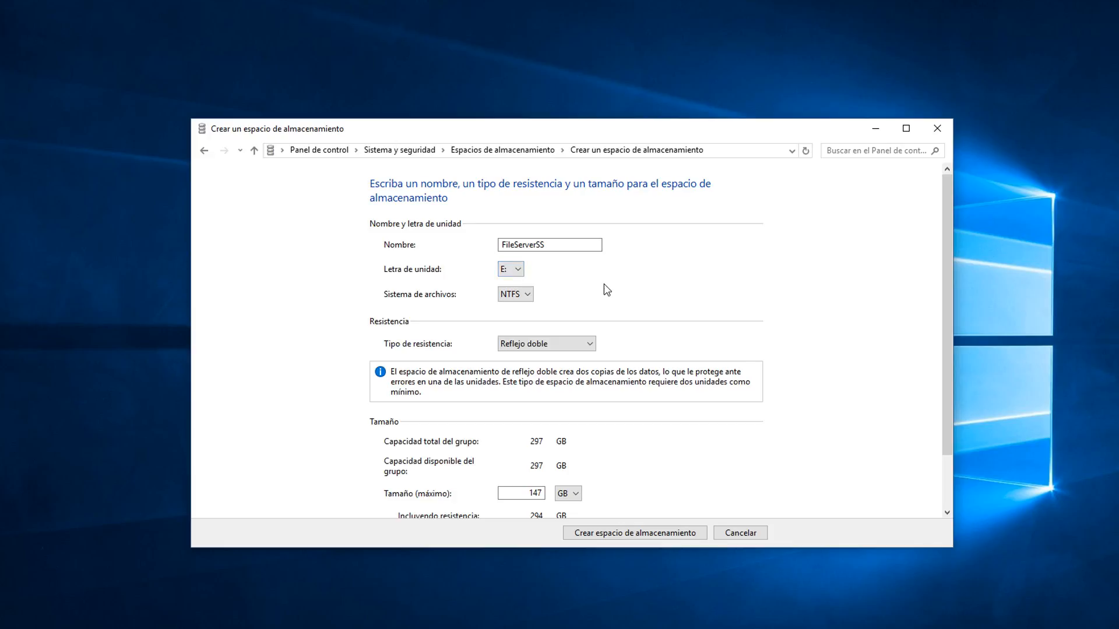
Step: Review the file system choices for the storage space without changing the selection
left_click(528, 295)
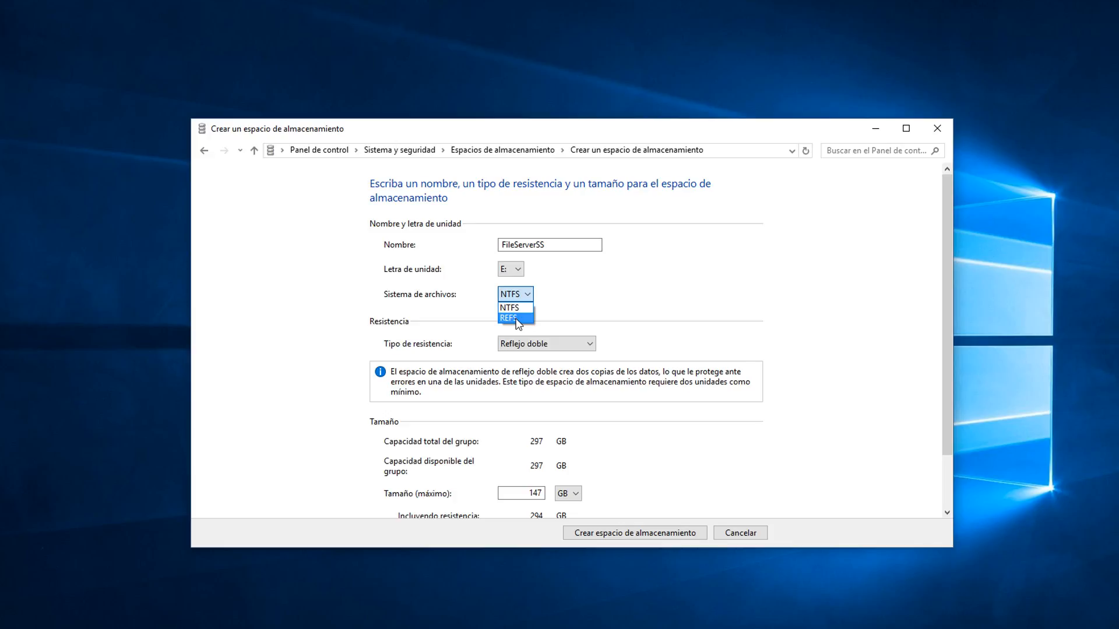
left_click(583, 304)
left_click(529, 295)
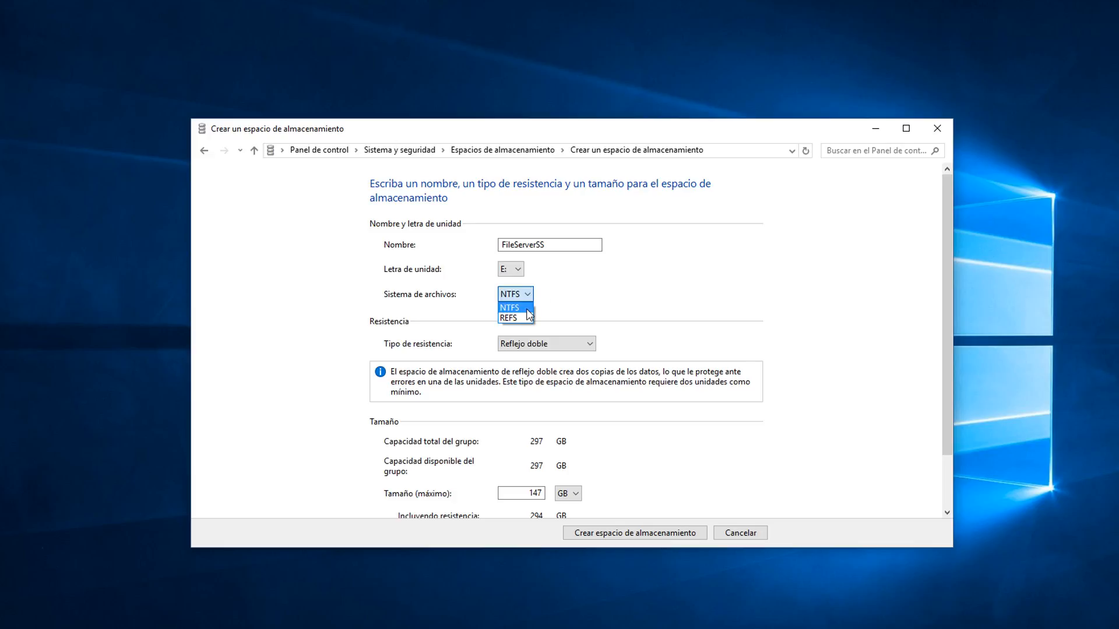
left_click(603, 293)
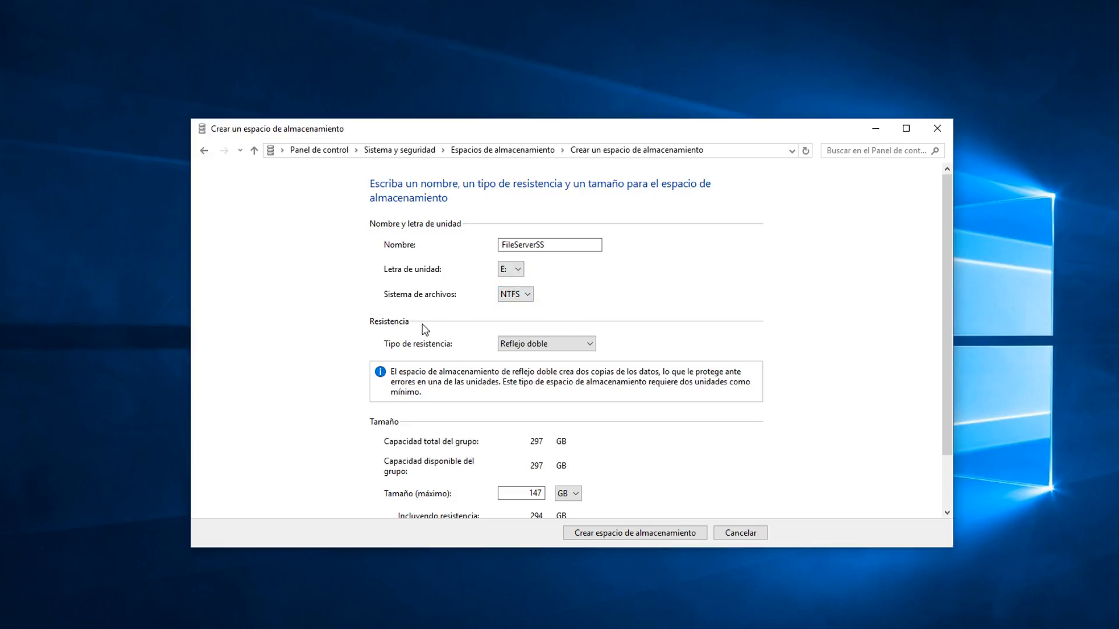
Step: Examine the description and maximum size for each resiliency type: Simple, Reflejo doble, Reflejo triple and Paridad
left_click(566, 345)
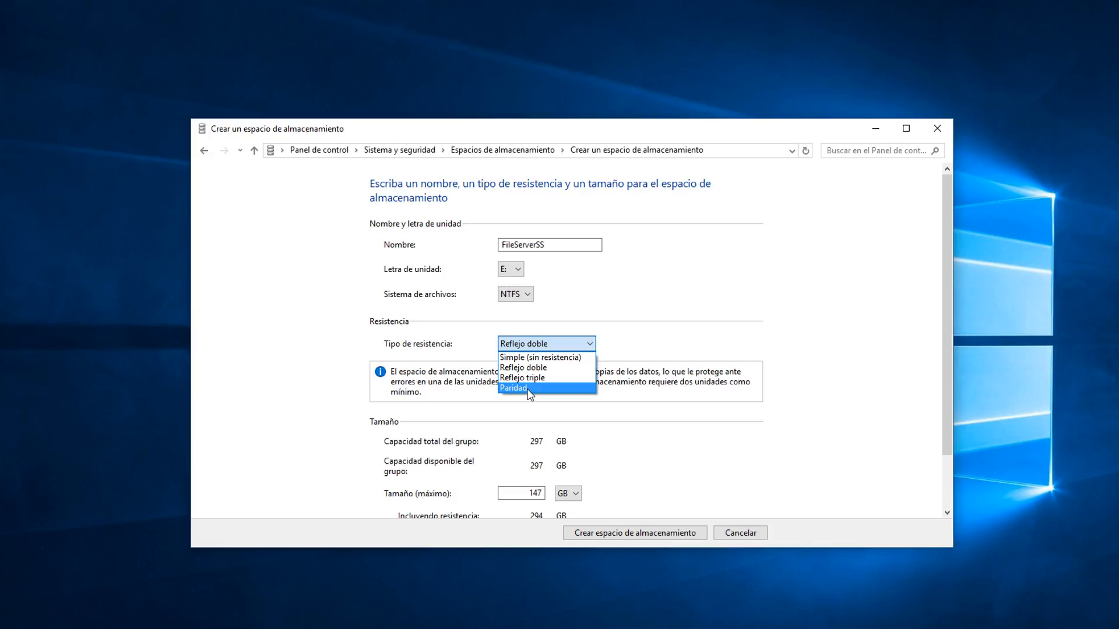
left_click(558, 358)
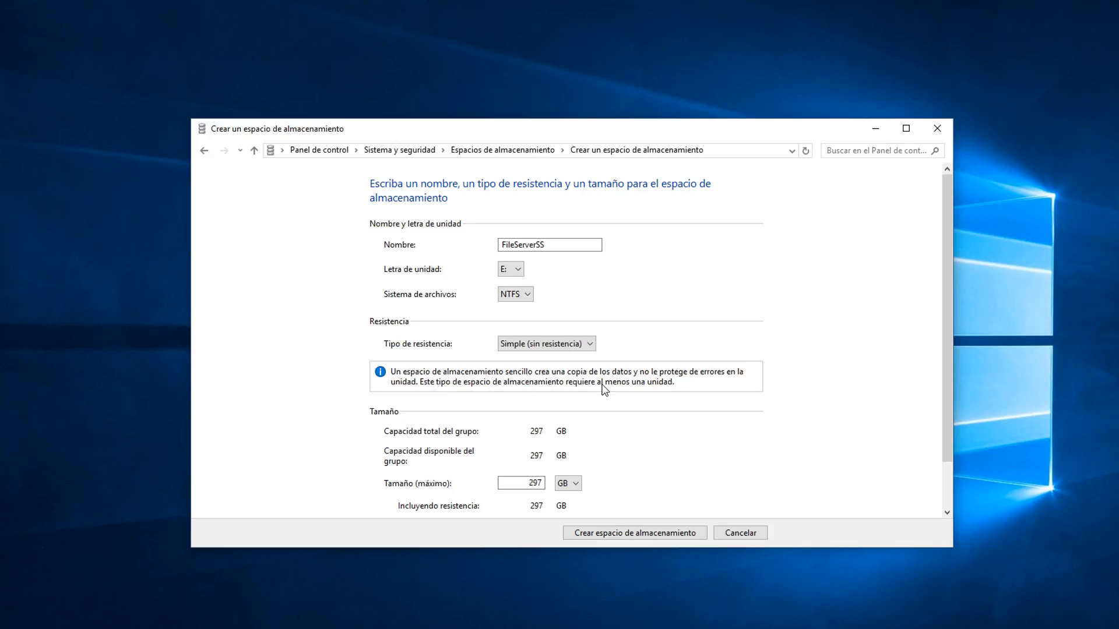
left_click(571, 345)
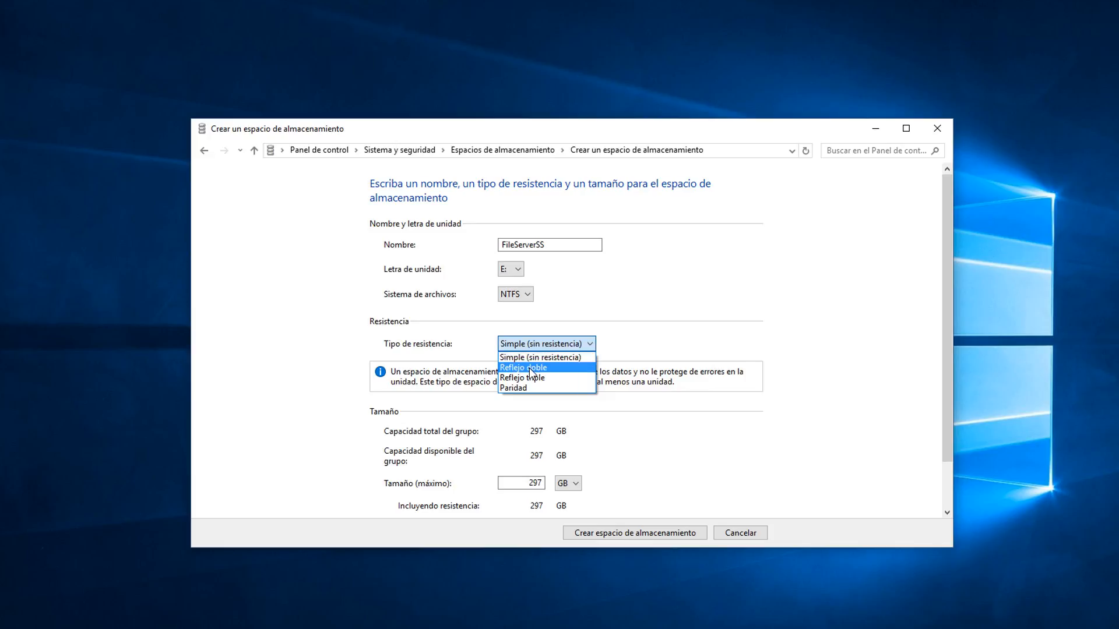
left_click(530, 368)
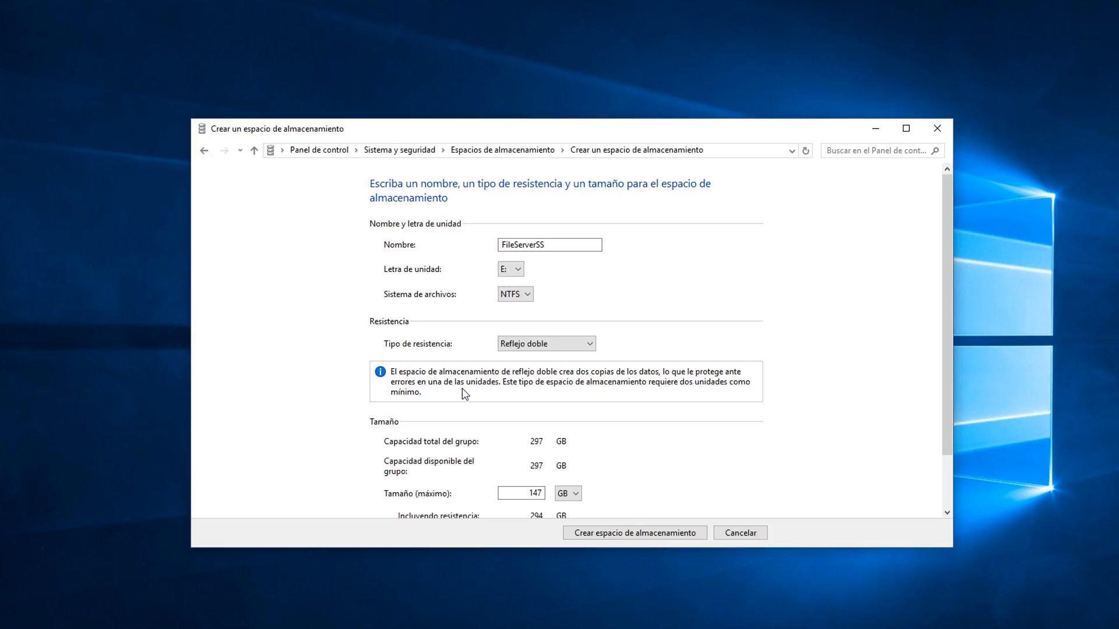
left_click(550, 339)
left_click(532, 377)
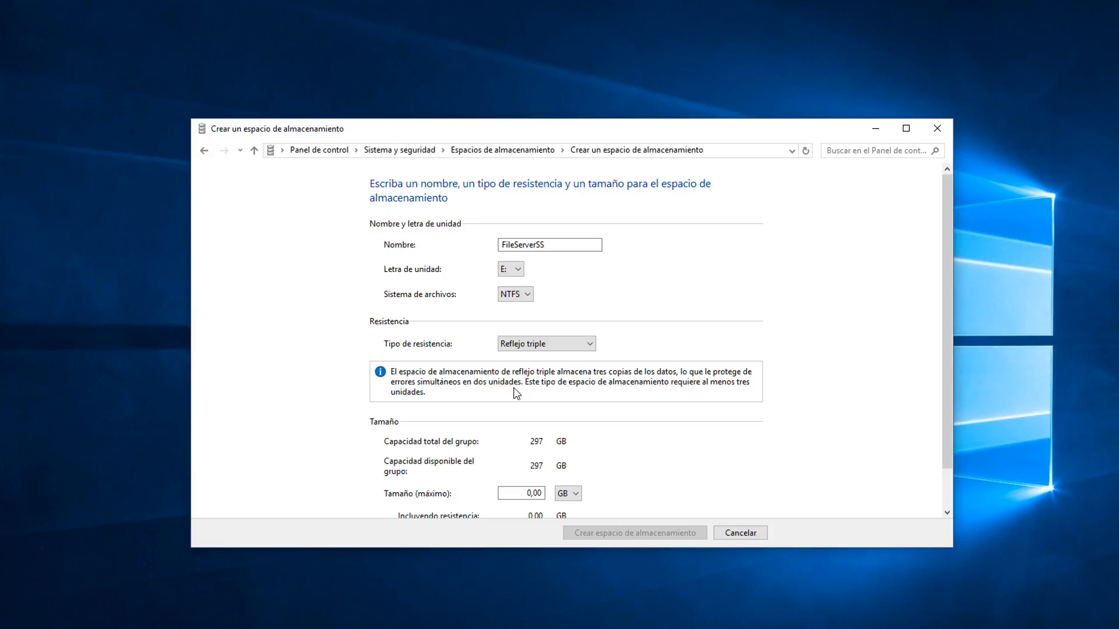
left_click(542, 350)
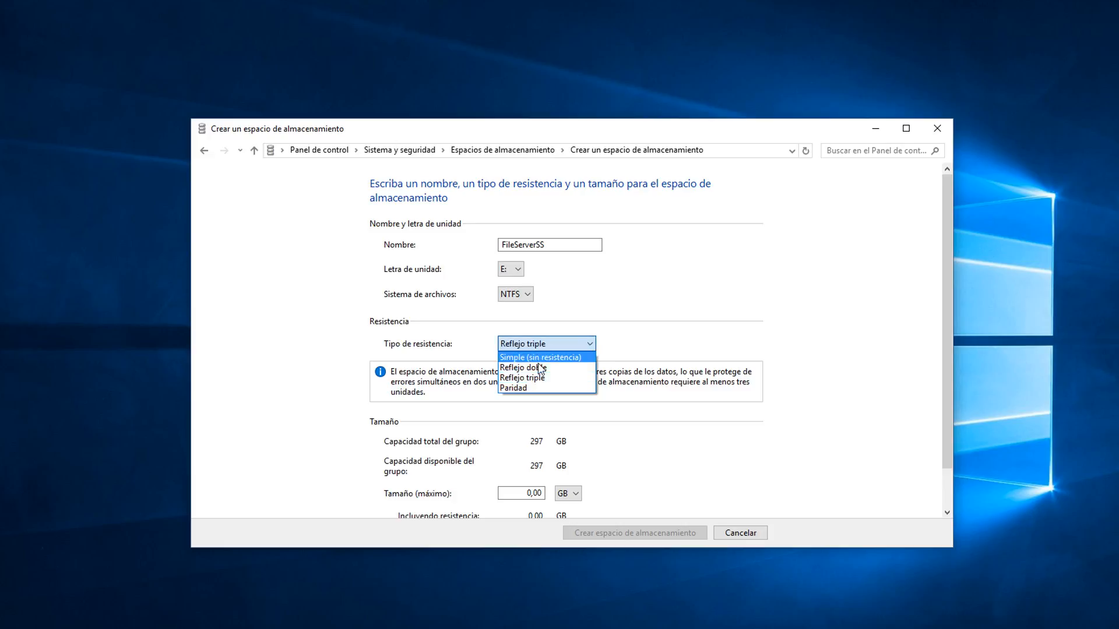
left_click(524, 389)
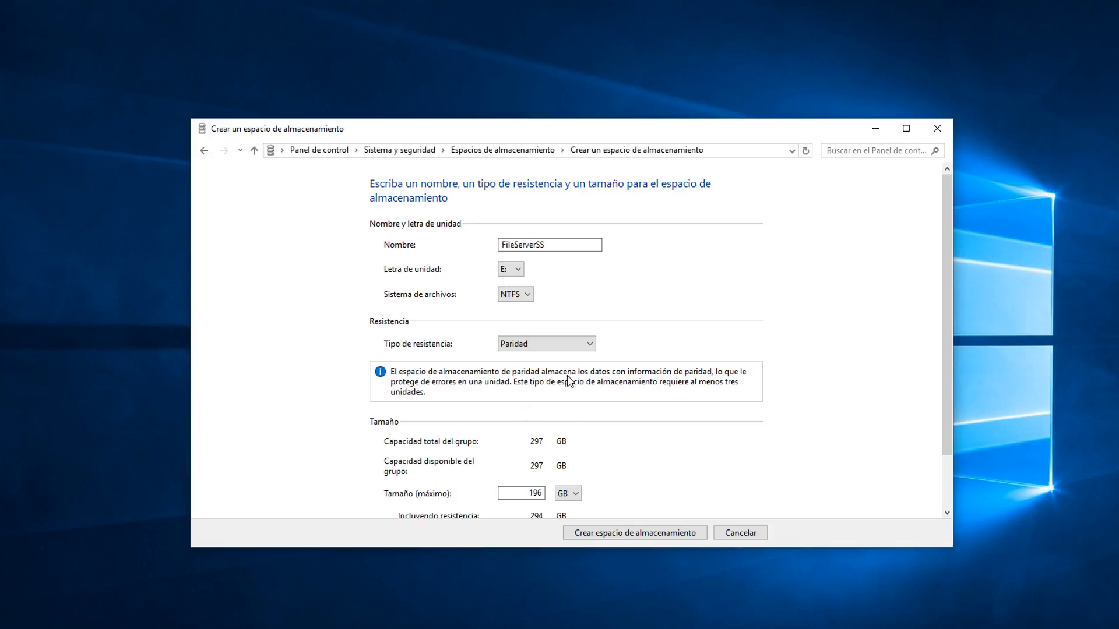
Step: Compare the resiliency types once more and set the storage space's resiliency type to Reflejo doble
left_click(559, 346)
left_click(552, 368)
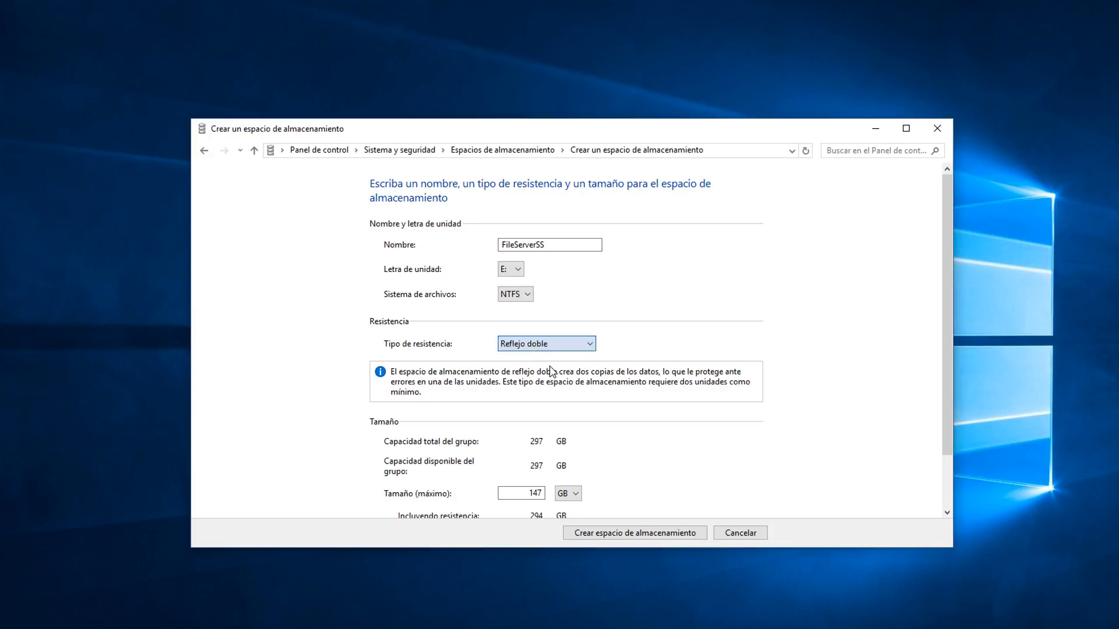
left_click(569, 345)
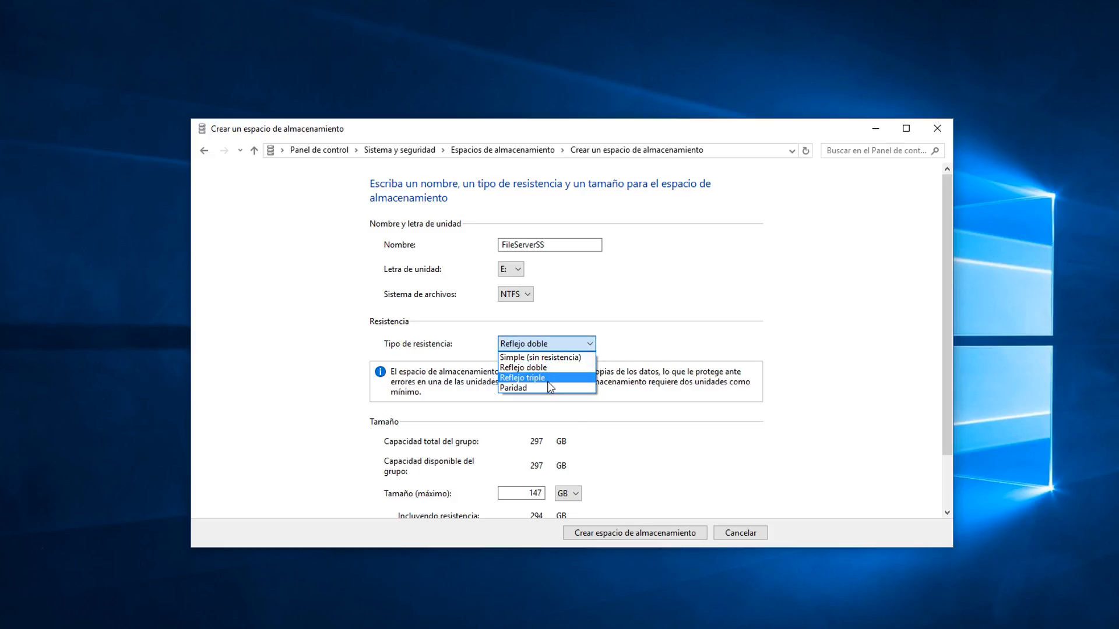
left_click(548, 381)
left_click(564, 347)
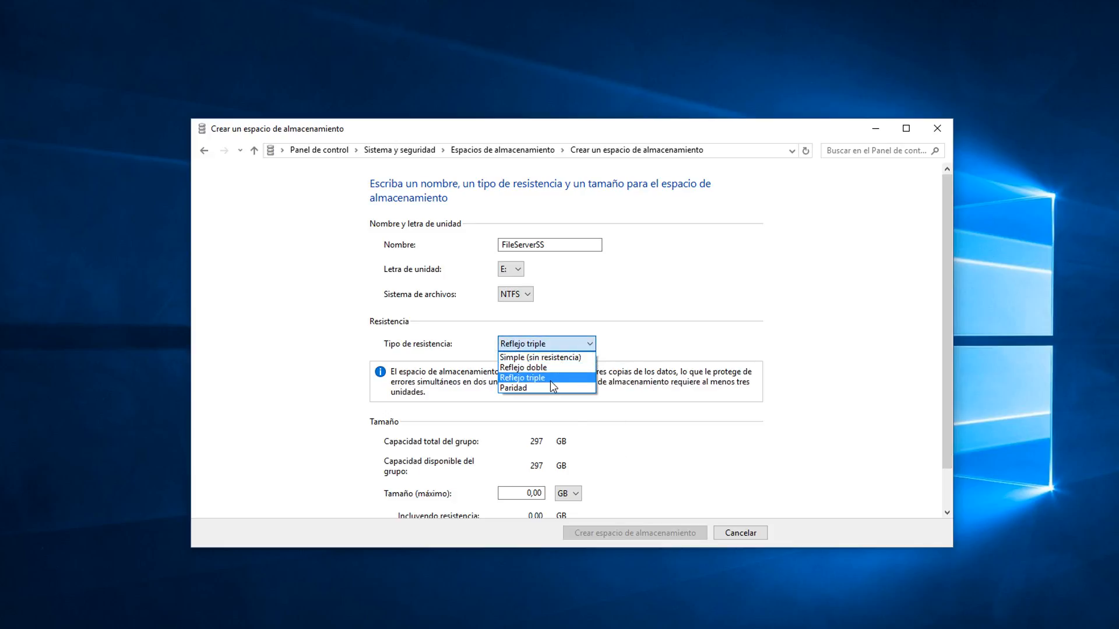
left_click(550, 386)
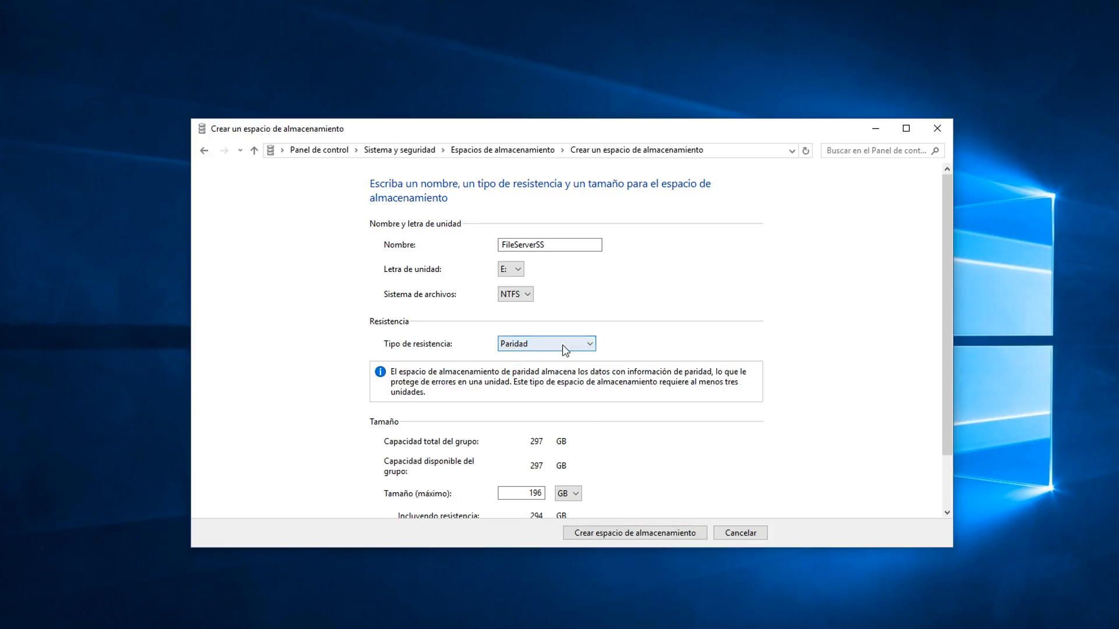
left_click(562, 344)
left_click(558, 358)
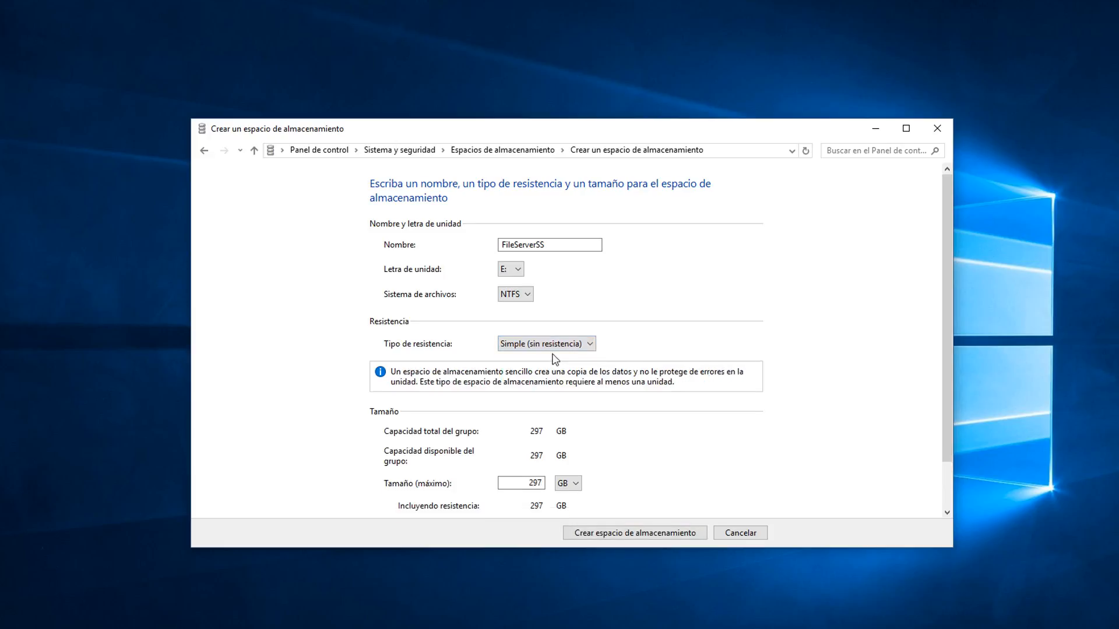
left_click(555, 345)
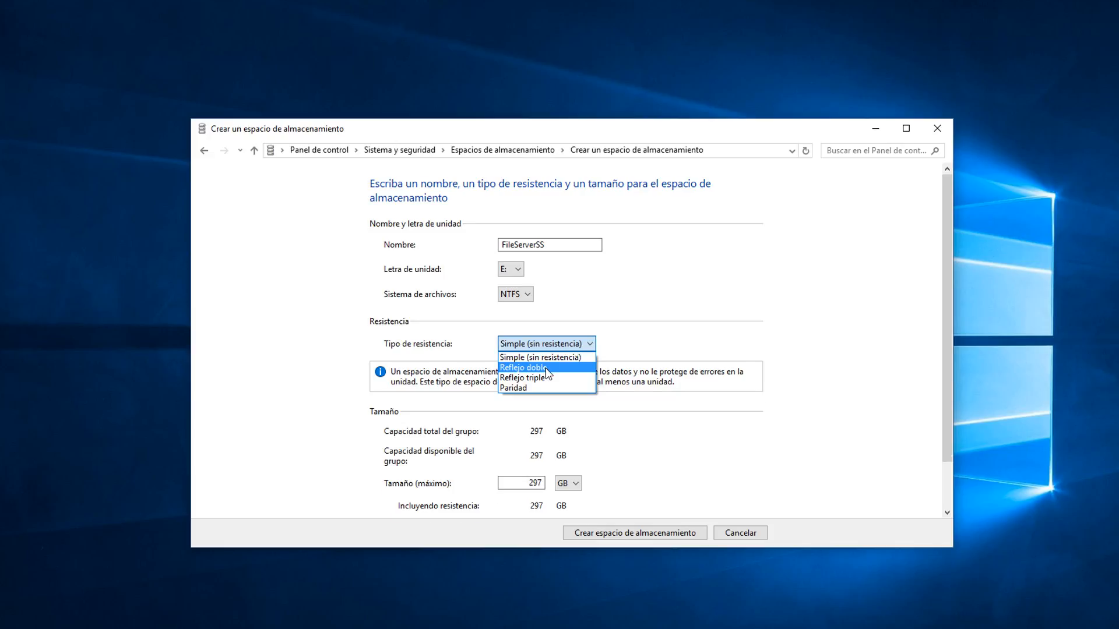
left_click(549, 366)
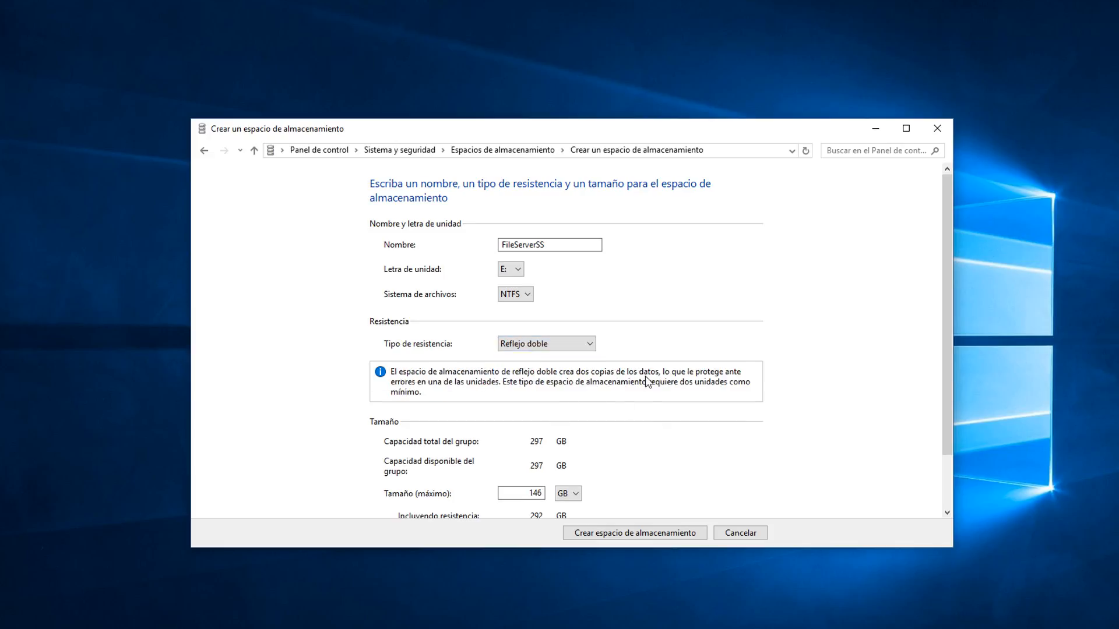
Step: Set the storage space's maximum size to 1 TB and create the storage space
left_click_drag(948, 348, 946, 407)
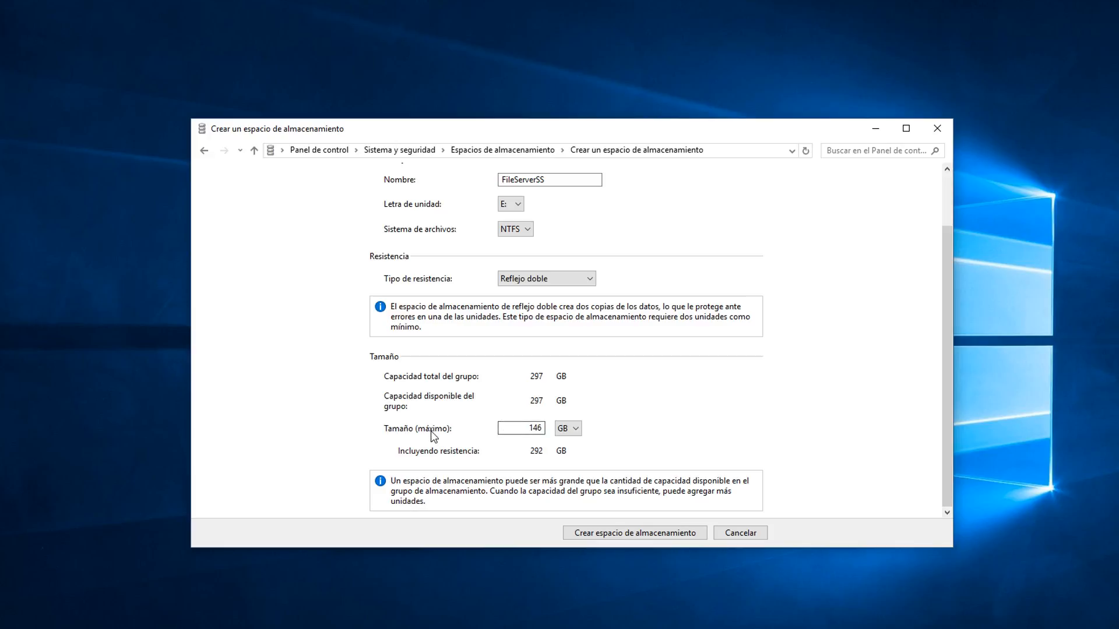
double_click(535, 428)
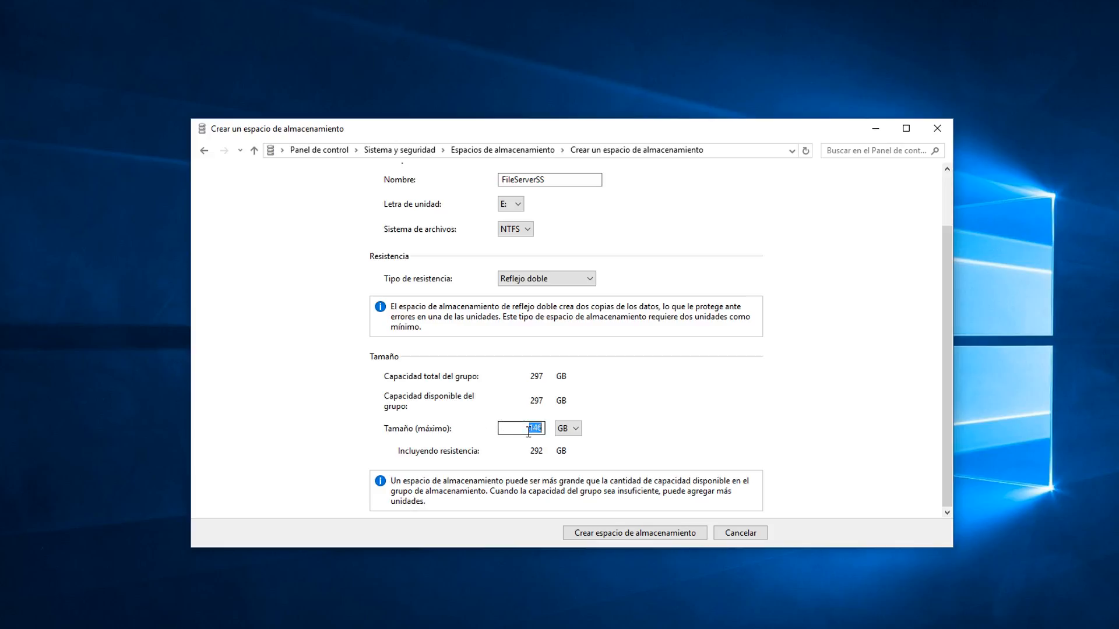
left_click(568, 429)
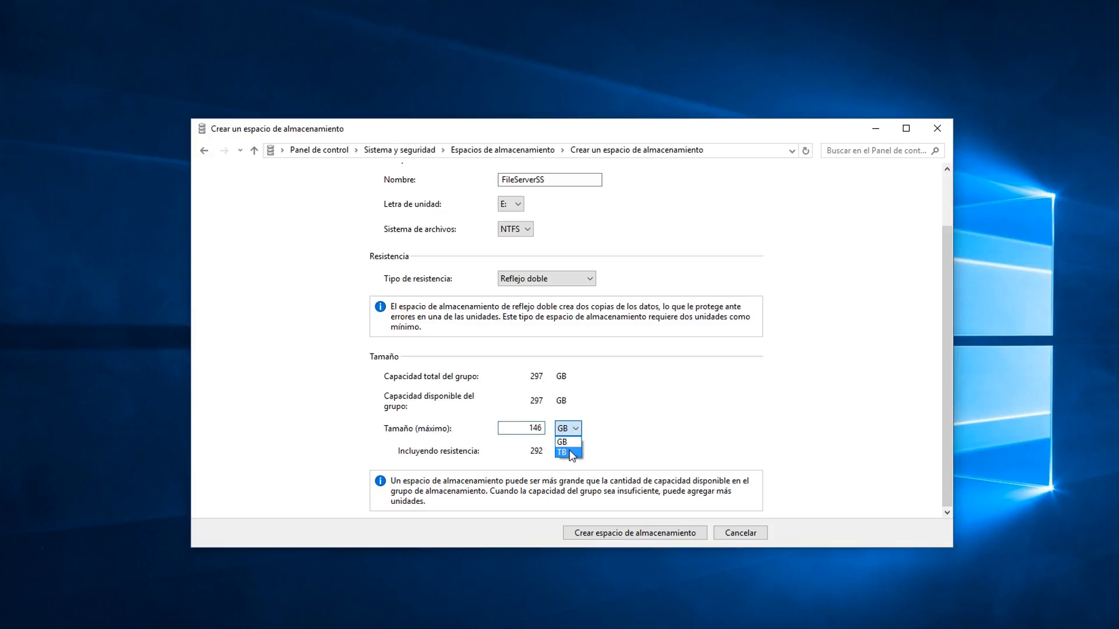
left_click(566, 455)
double_click(541, 447)
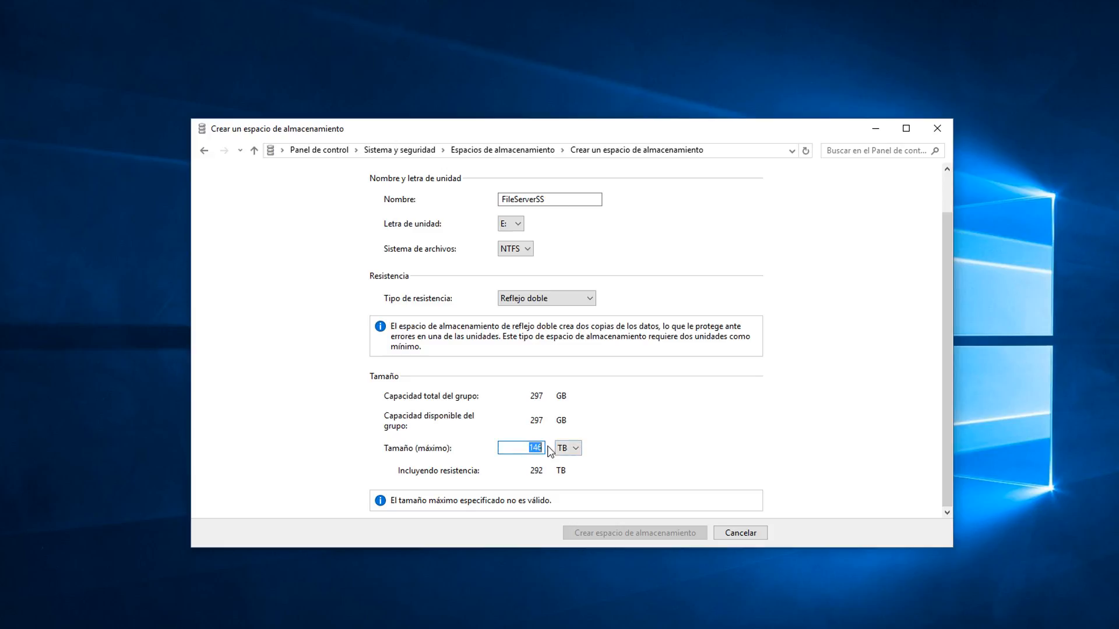
type("1")
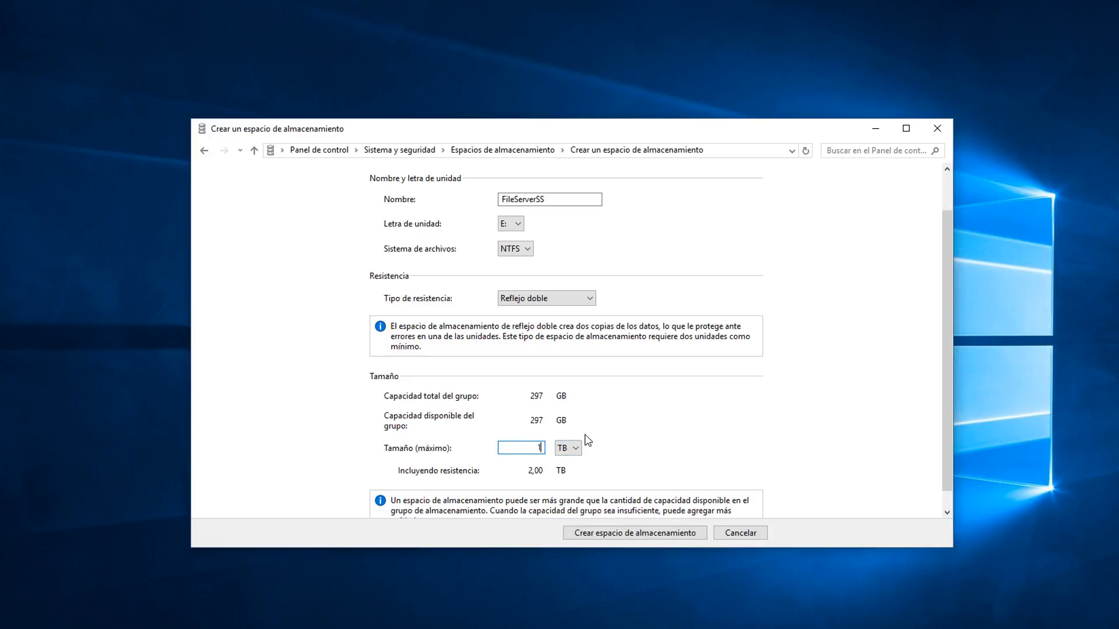
scroll(713, 429, "down", 1)
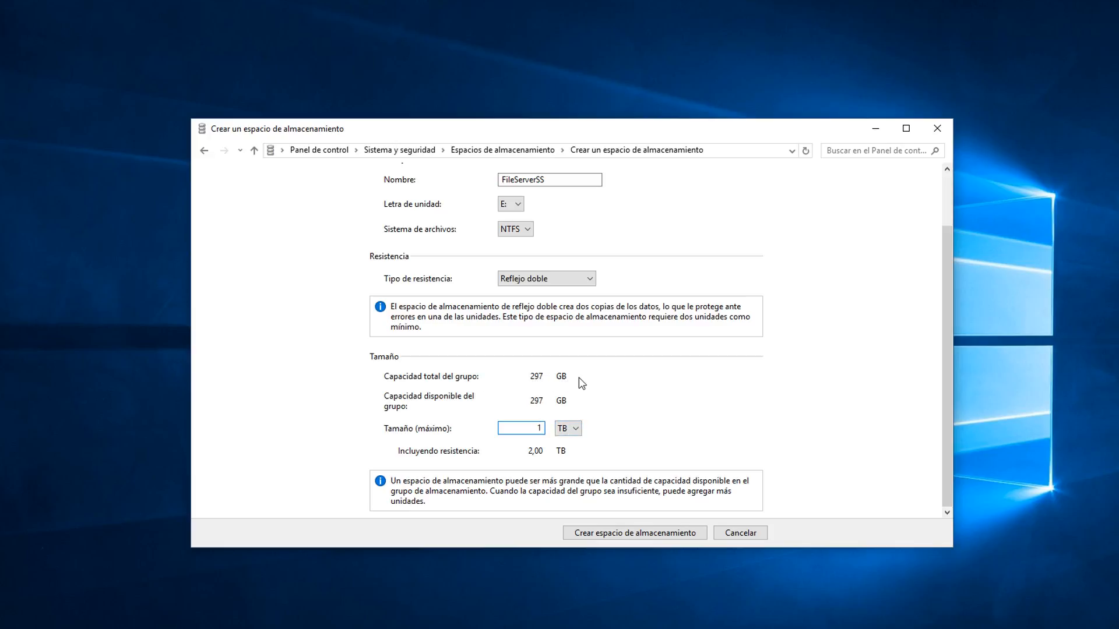
left_click(623, 535)
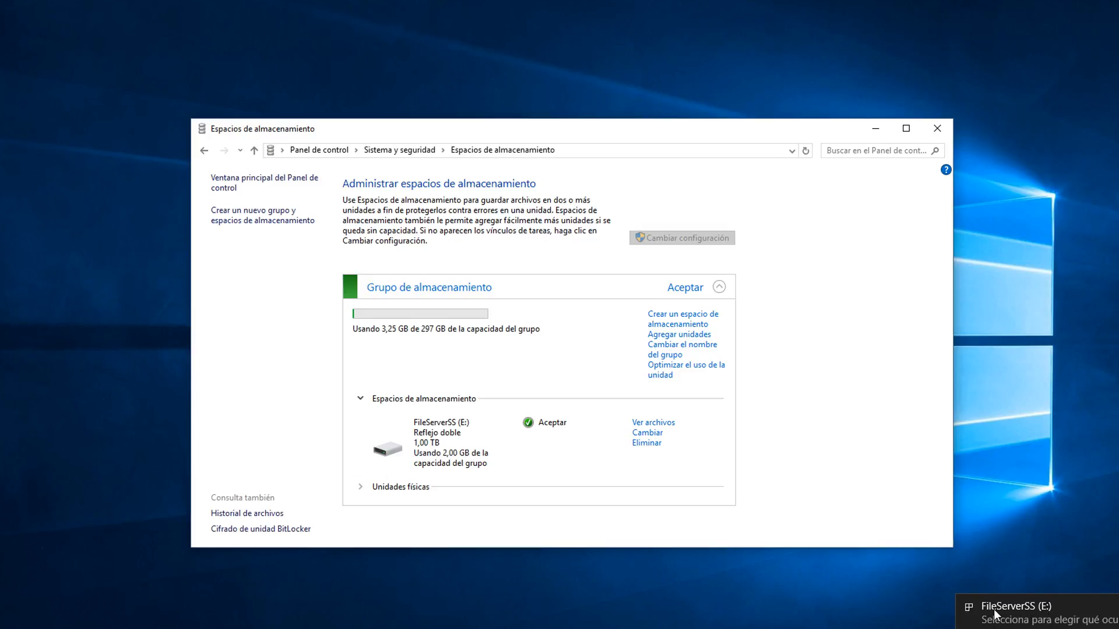
Step: Inspect the general properties of the FileServerSS (E:) drive under Este equipo in File Explorer, then close them
key("super+e")
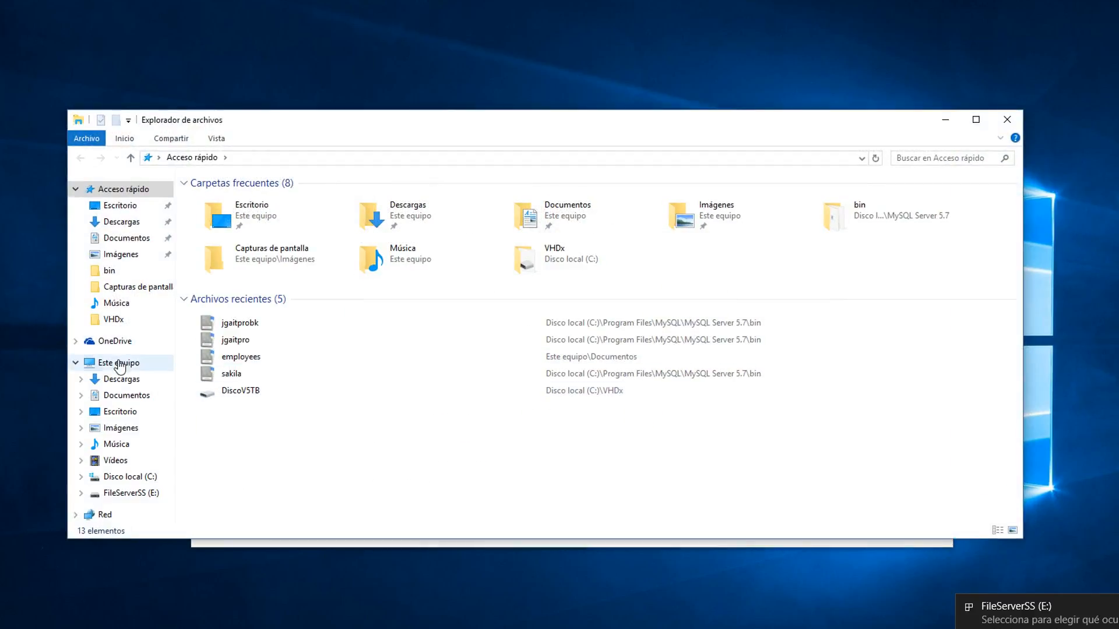
left_click(119, 364)
left_click(617, 306)
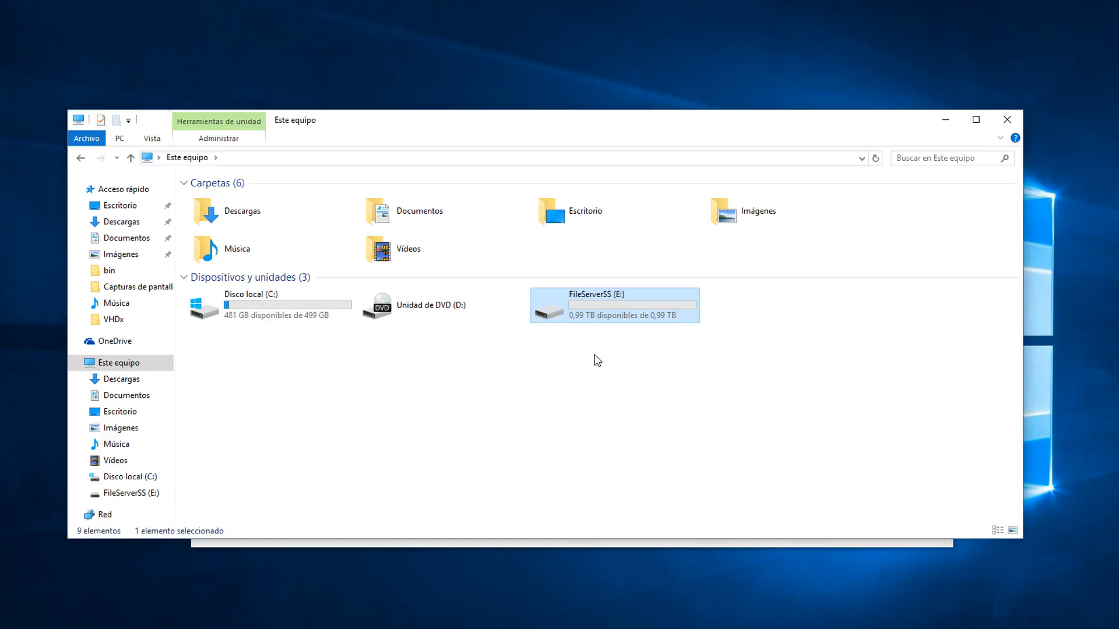
right_click(597, 303)
left_click(631, 546)
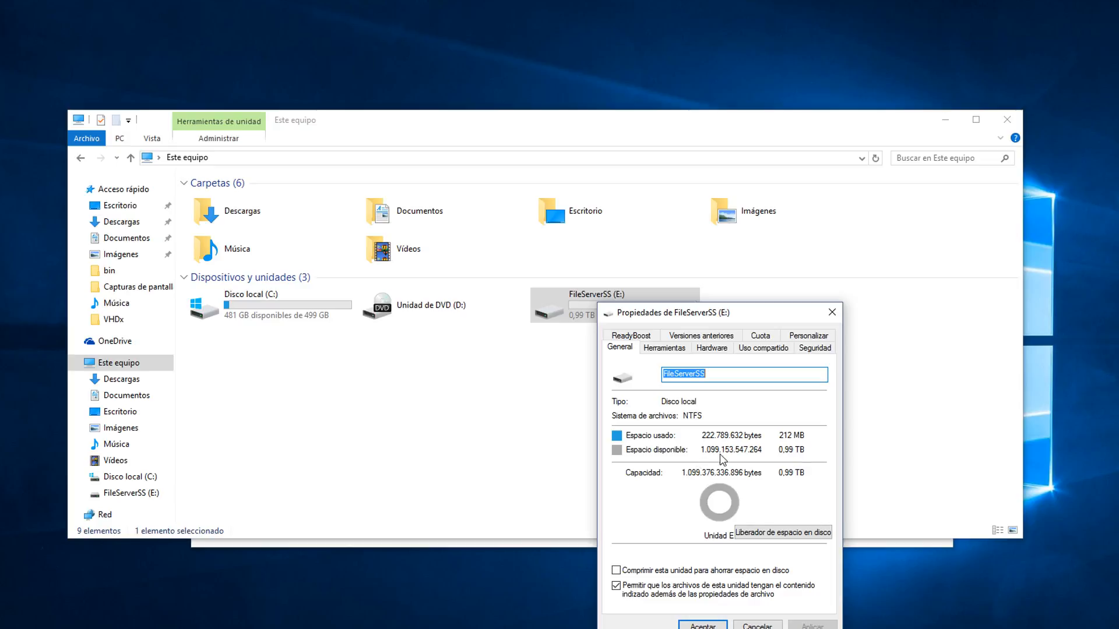
left_click(832, 313)
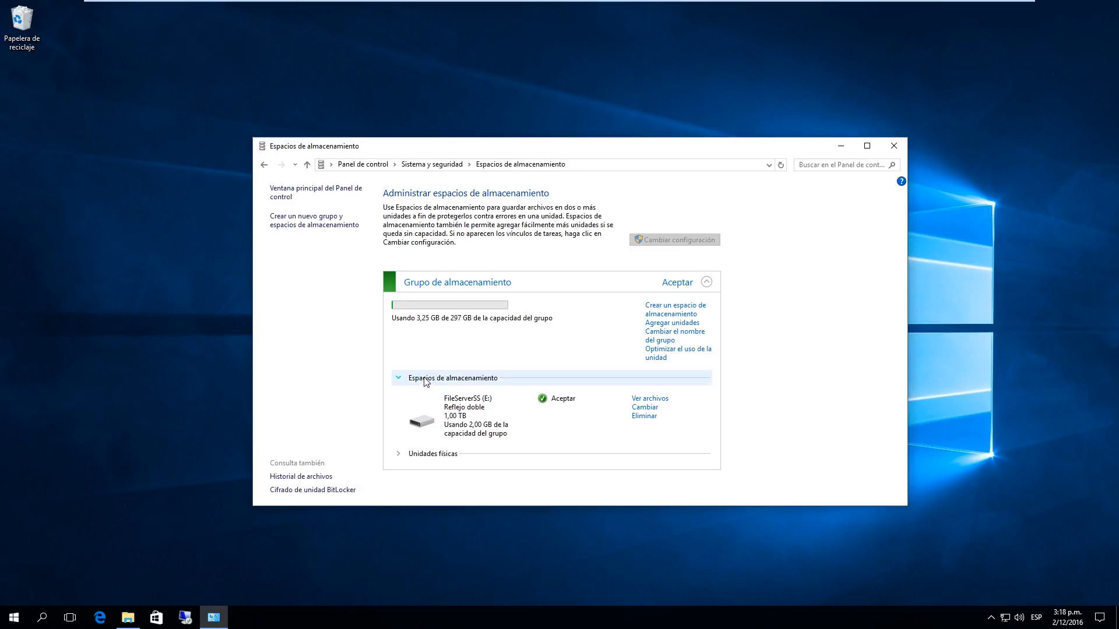
Step: Examine the pool's physical drives in Storage Spaces and compare them with the disks shown in Disk Management
left_click(401, 456)
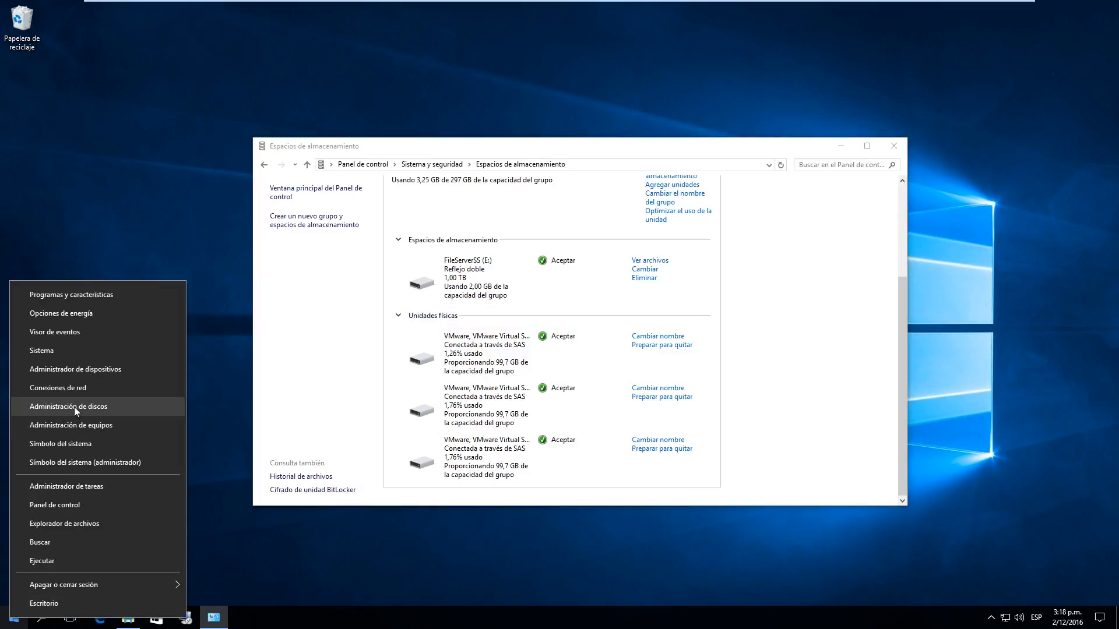
left_click(113, 408)
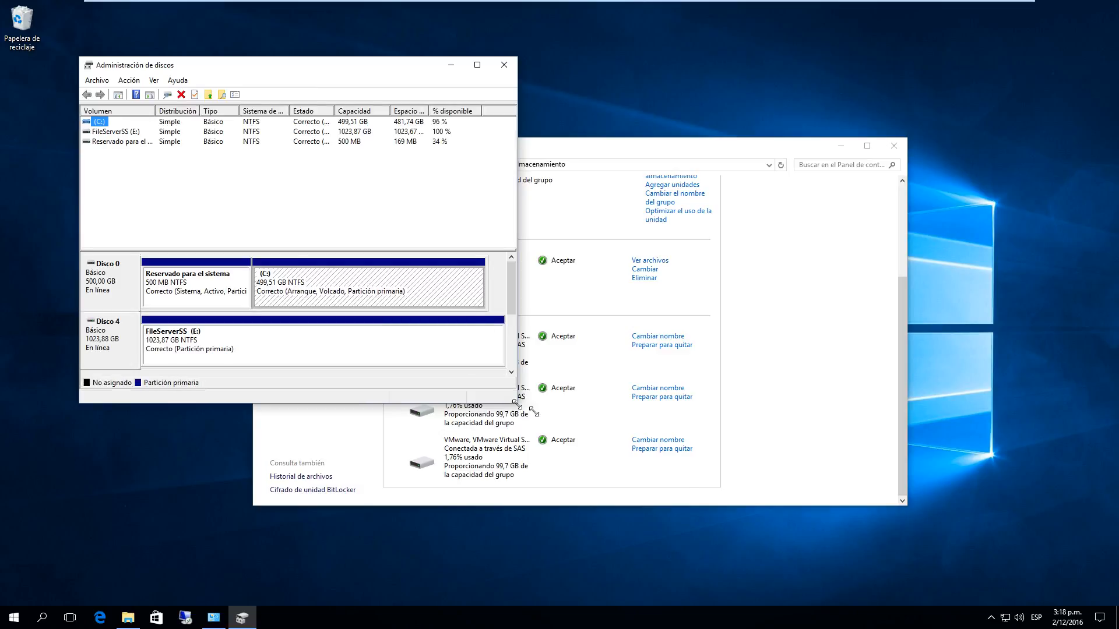
left_click_drag(518, 404, 842, 577)
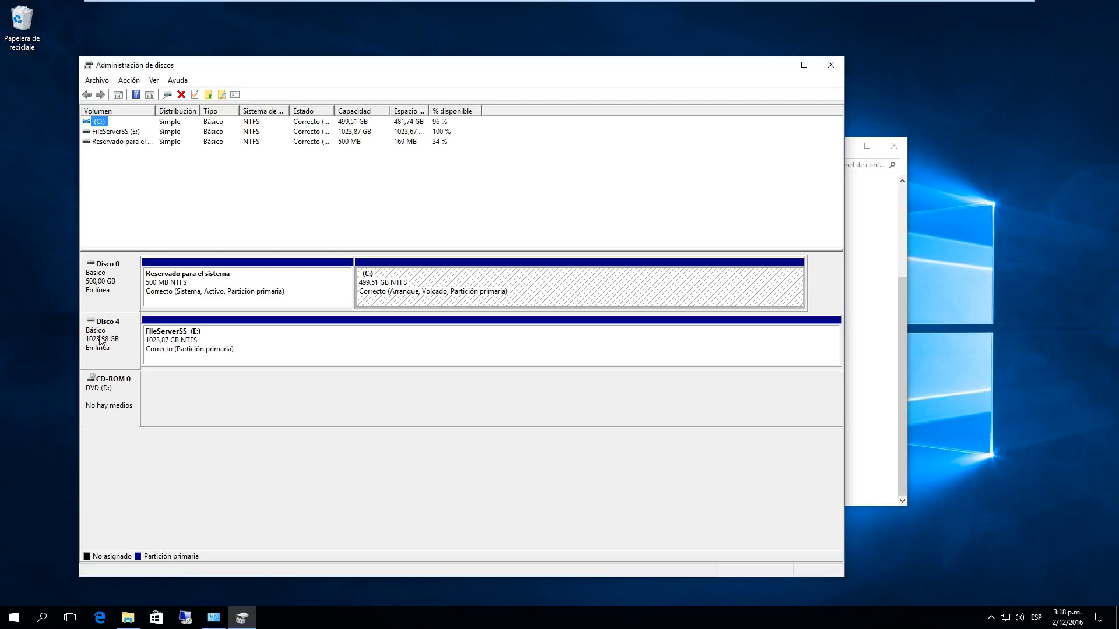
left_click(112, 349)
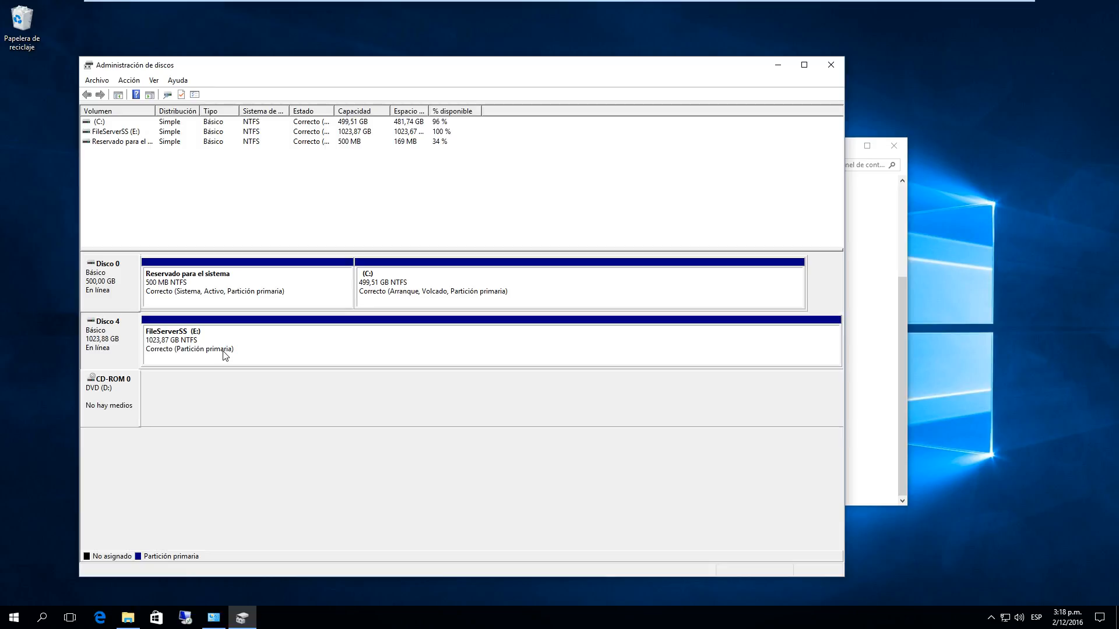
left_click(883, 282)
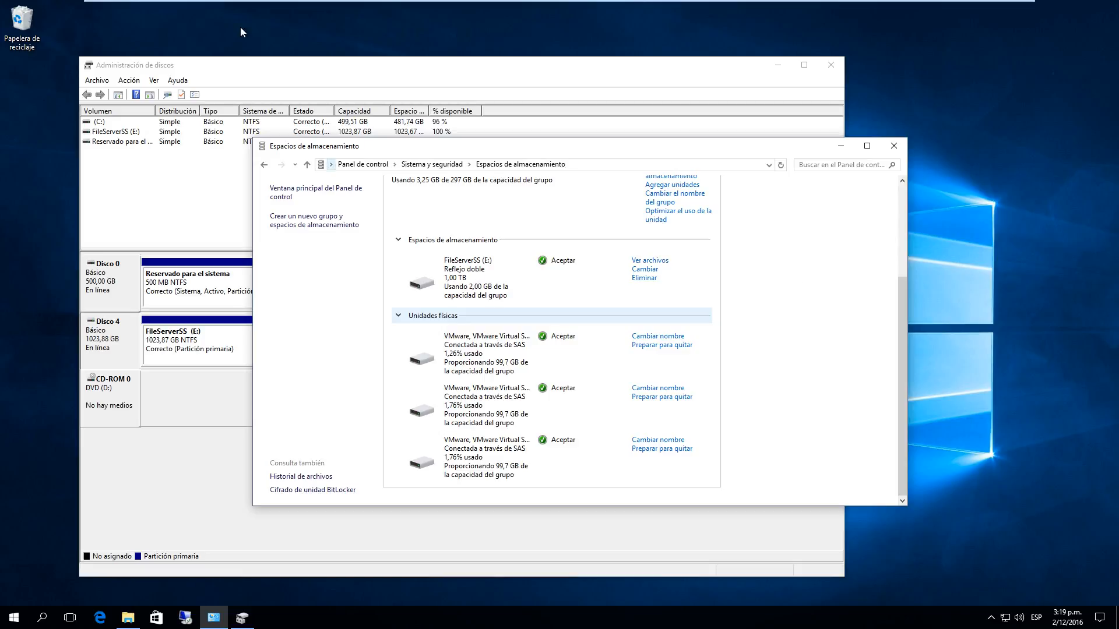
Step: In the VMware virtual machine settings, add a new 100 GB SCSI virtual hard disk with the disk file named SS4.vmdk
left_click(191, 8)
left_click(215, 154)
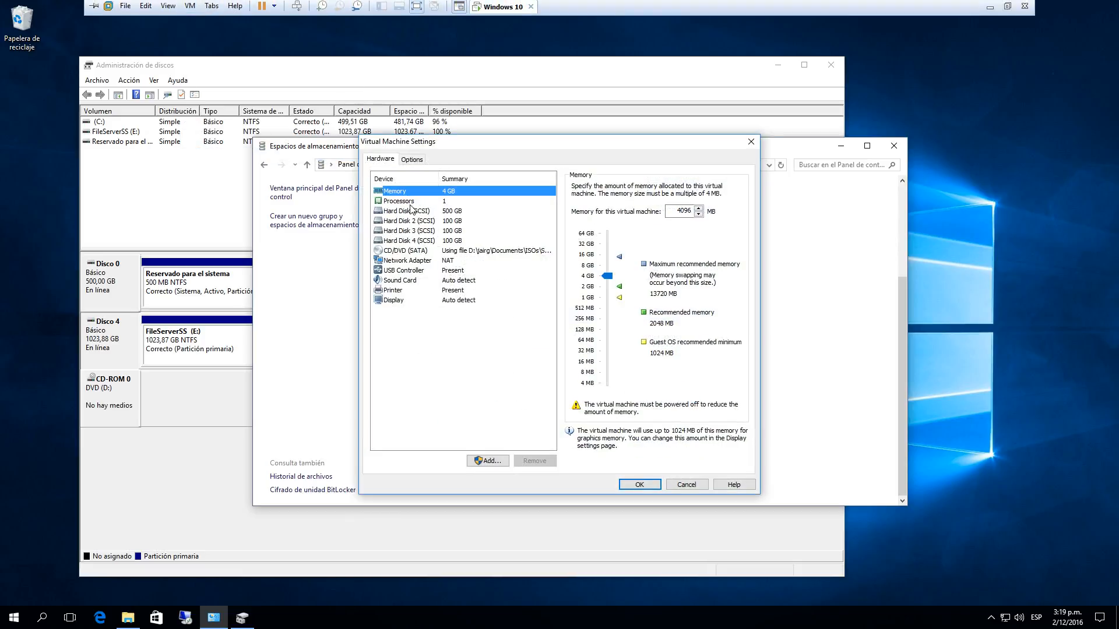
left_click(490, 462)
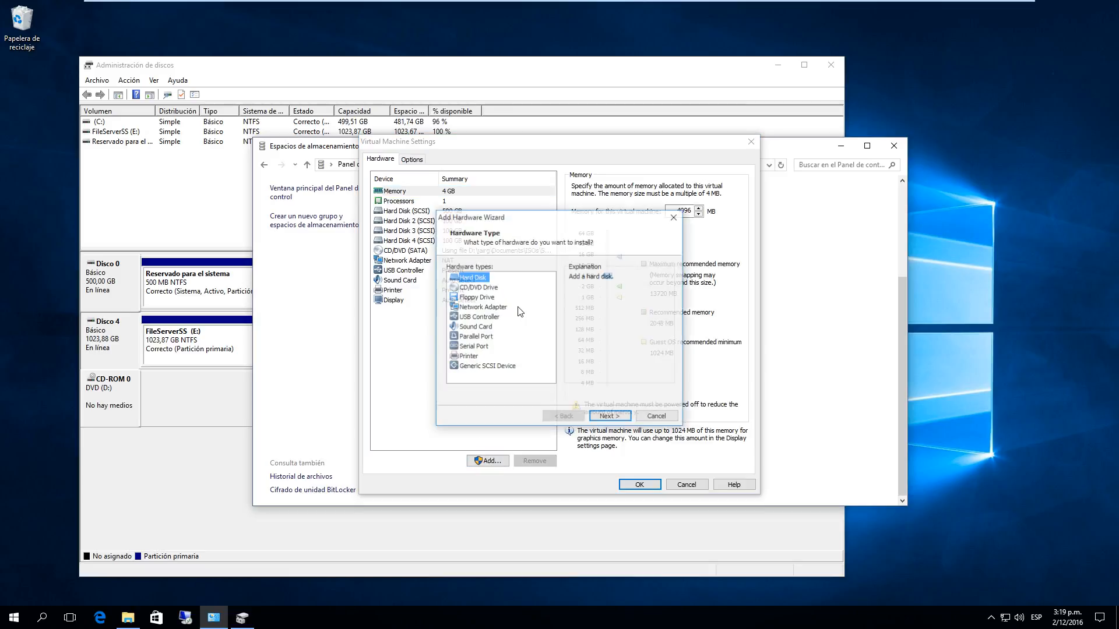
left_click(612, 418)
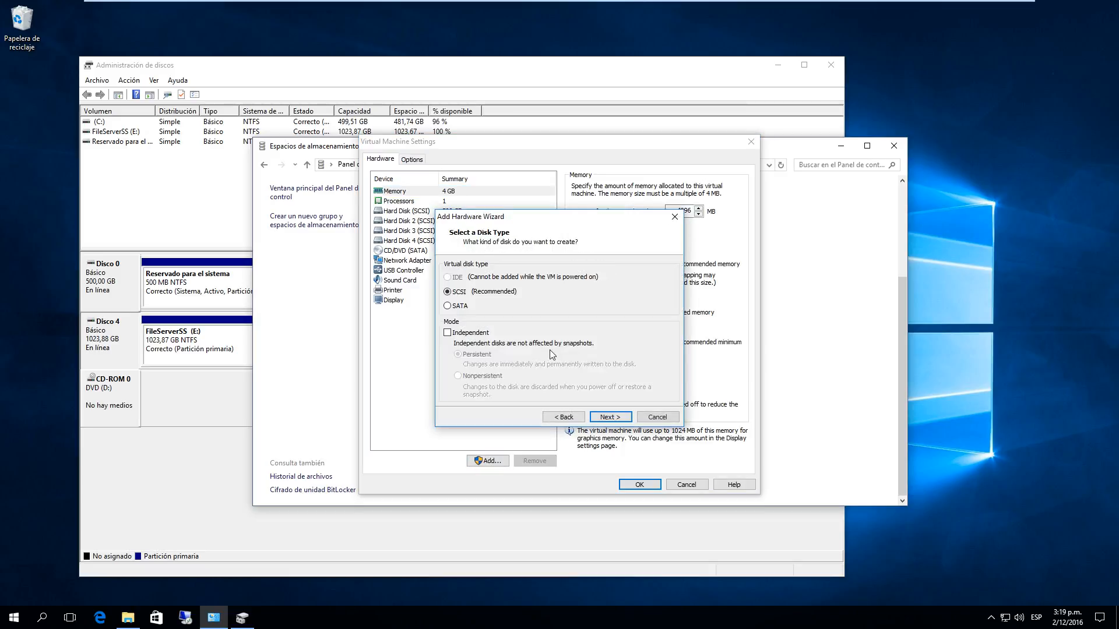
left_click(606, 418)
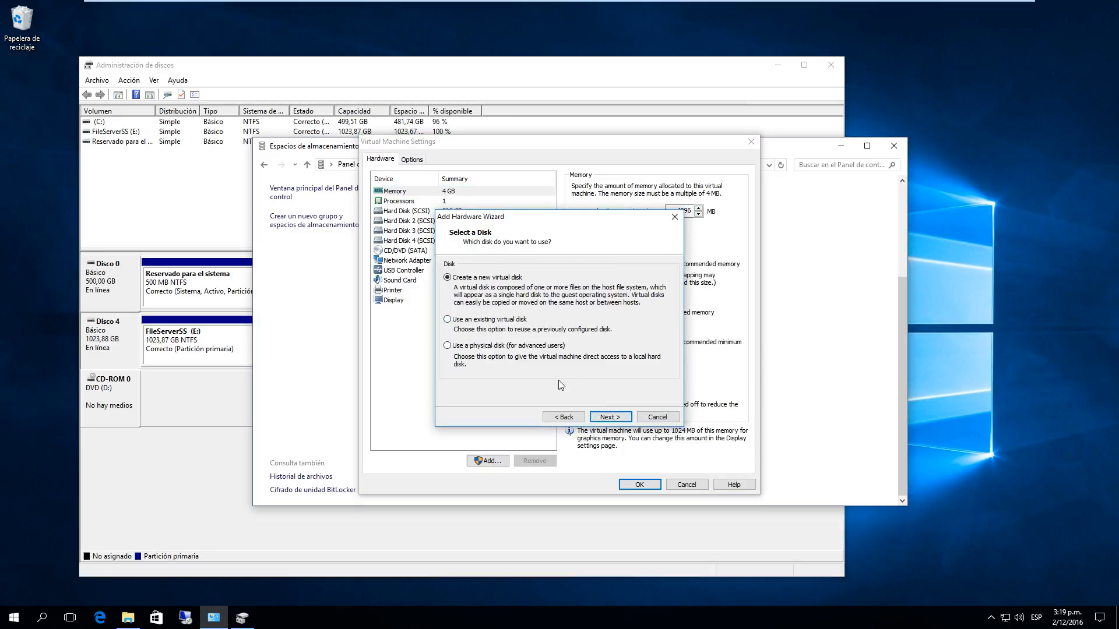
left_click(616, 418)
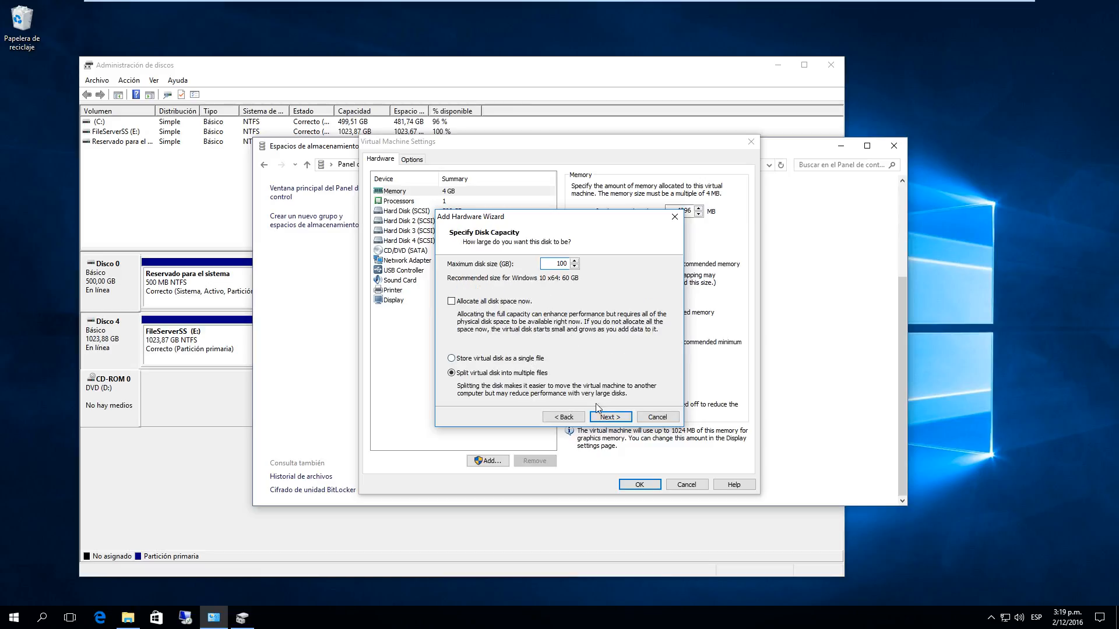
left_click(609, 417)
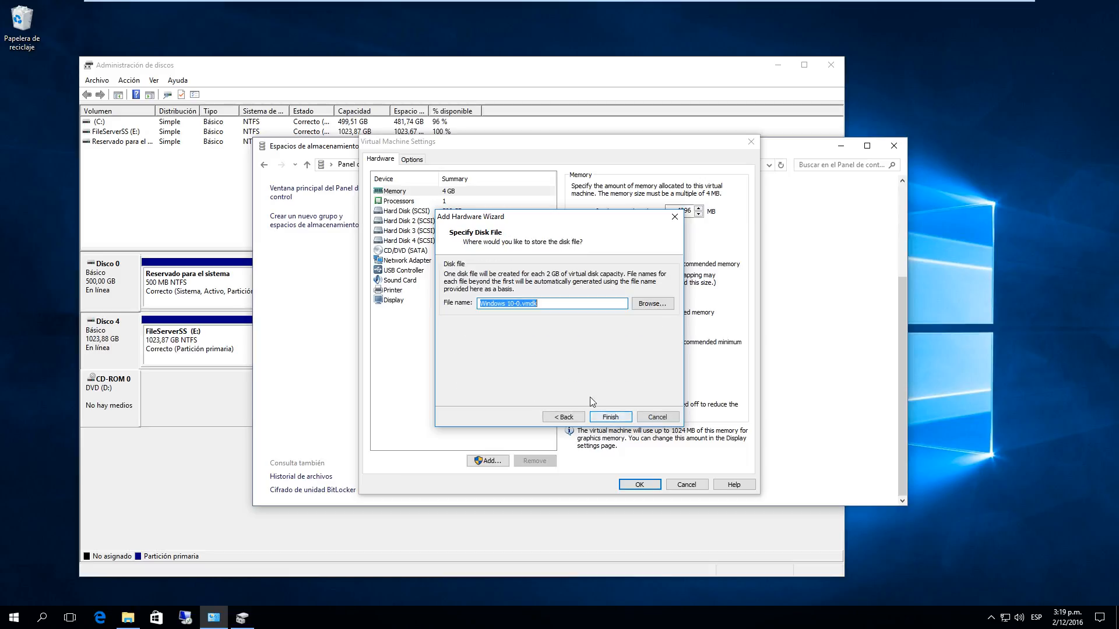
left_click_drag(520, 303, 471, 306)
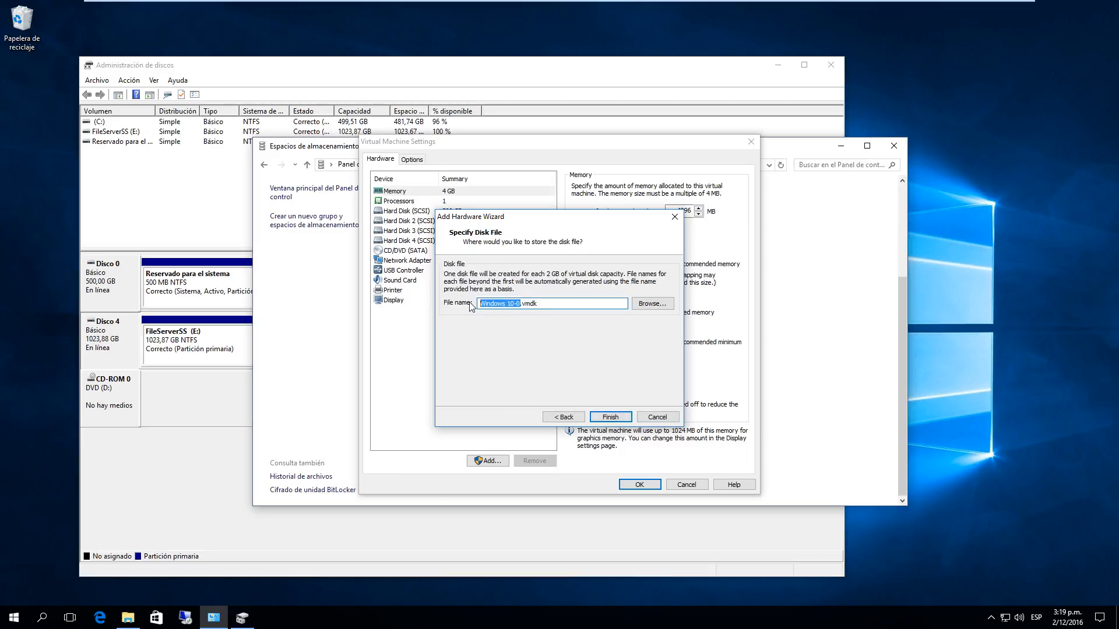
type("SS4")
left_click(610, 418)
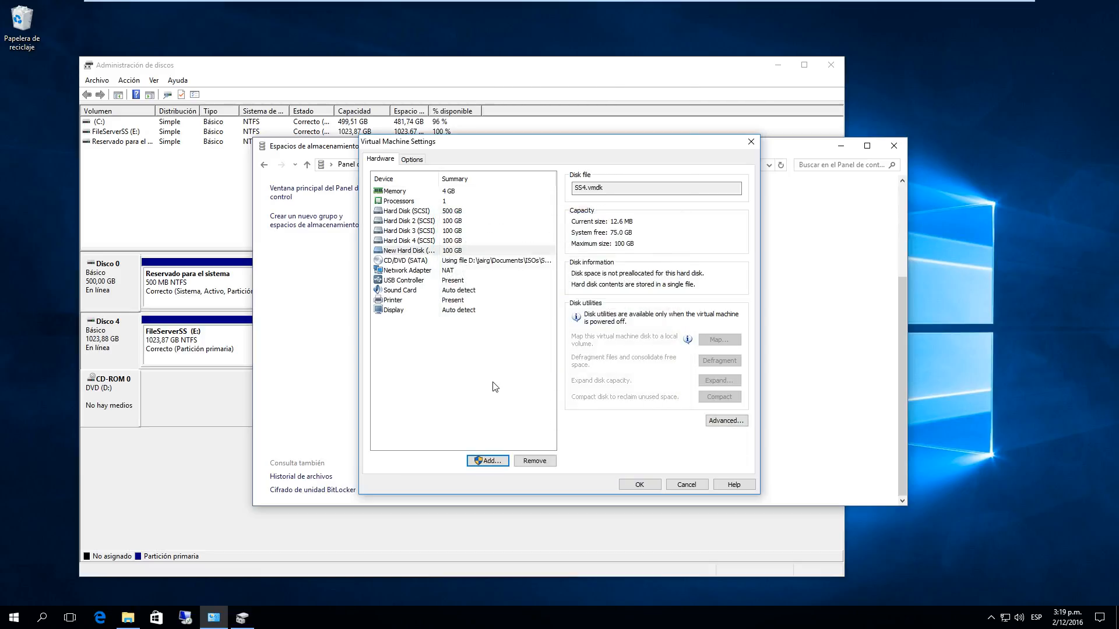
left_click(639, 485)
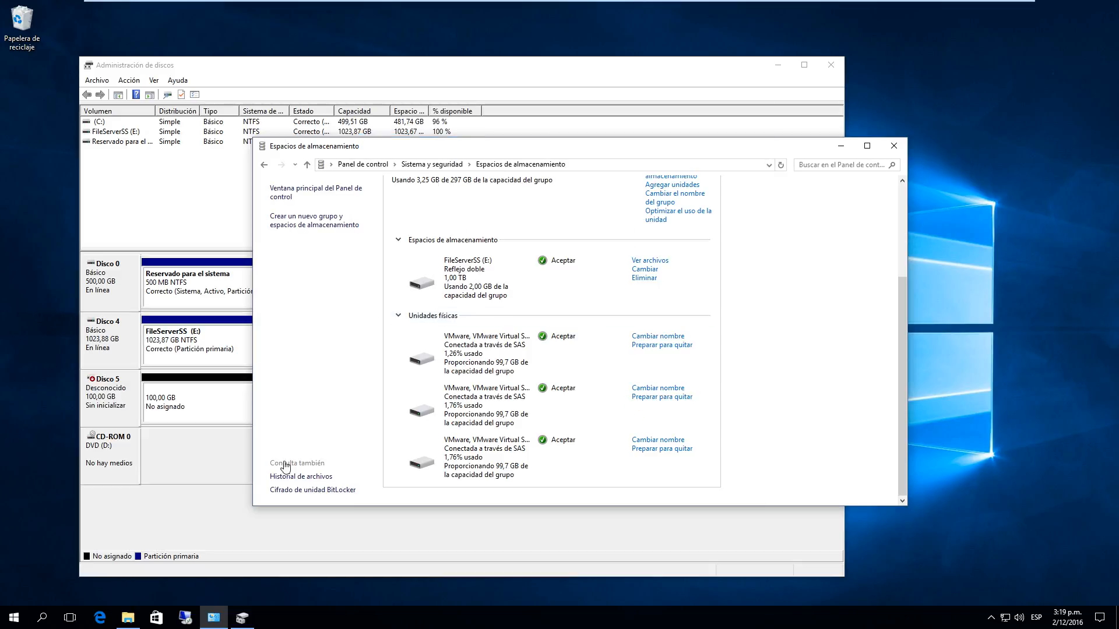
Step: Check Disk Management for the newly added disk, then minimize it and return to Storage Spaces
left_click(297, 85)
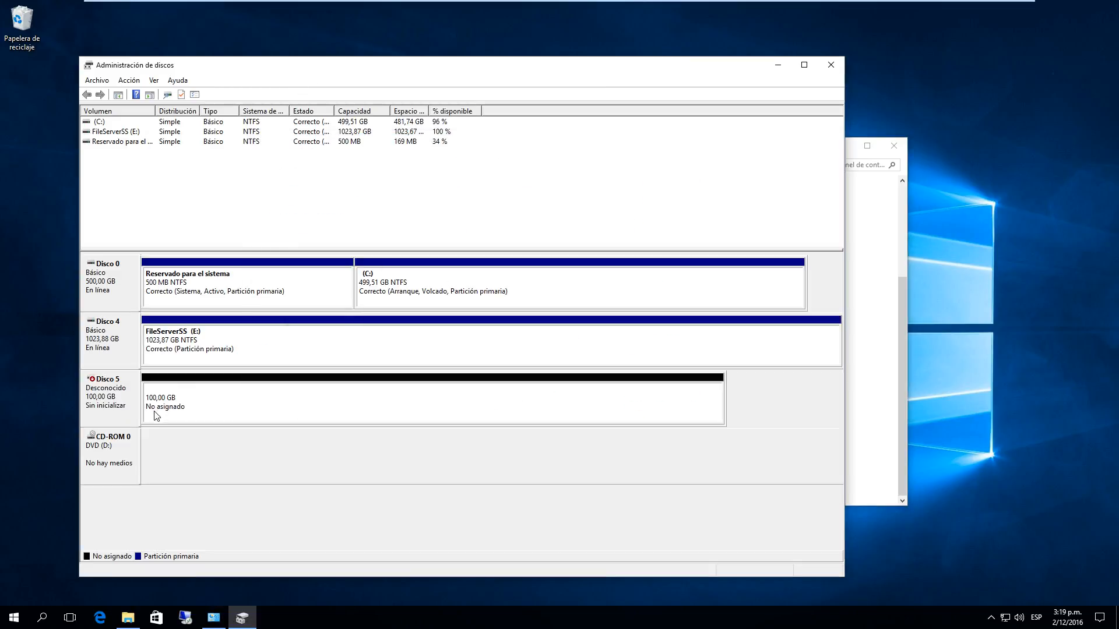
left_click(885, 328)
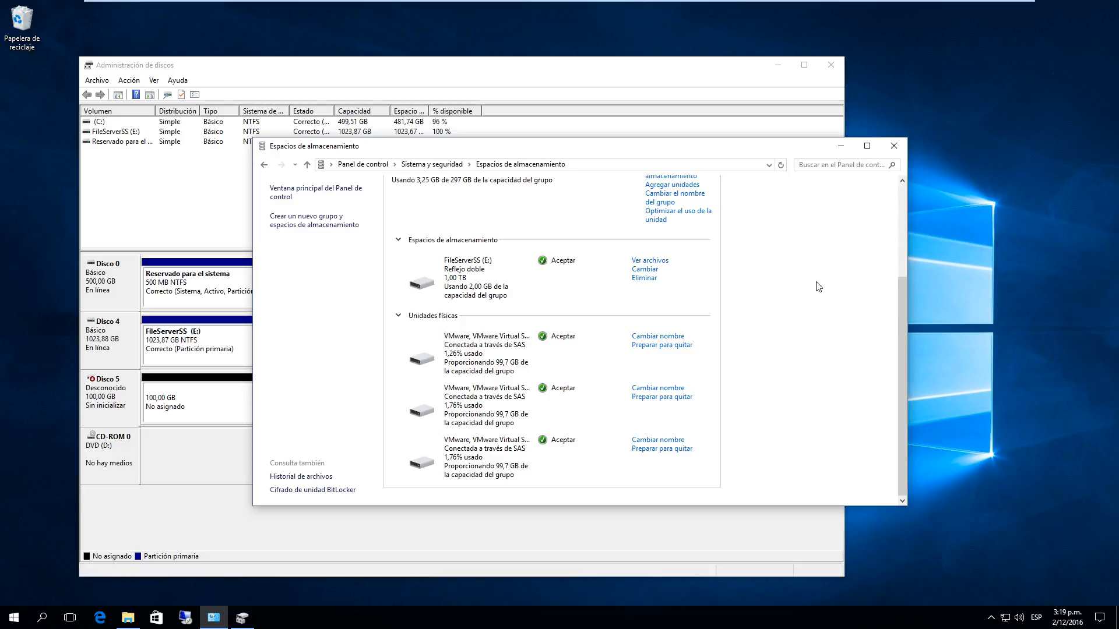
scroll(824, 283, "up", 2)
left_click(778, 65)
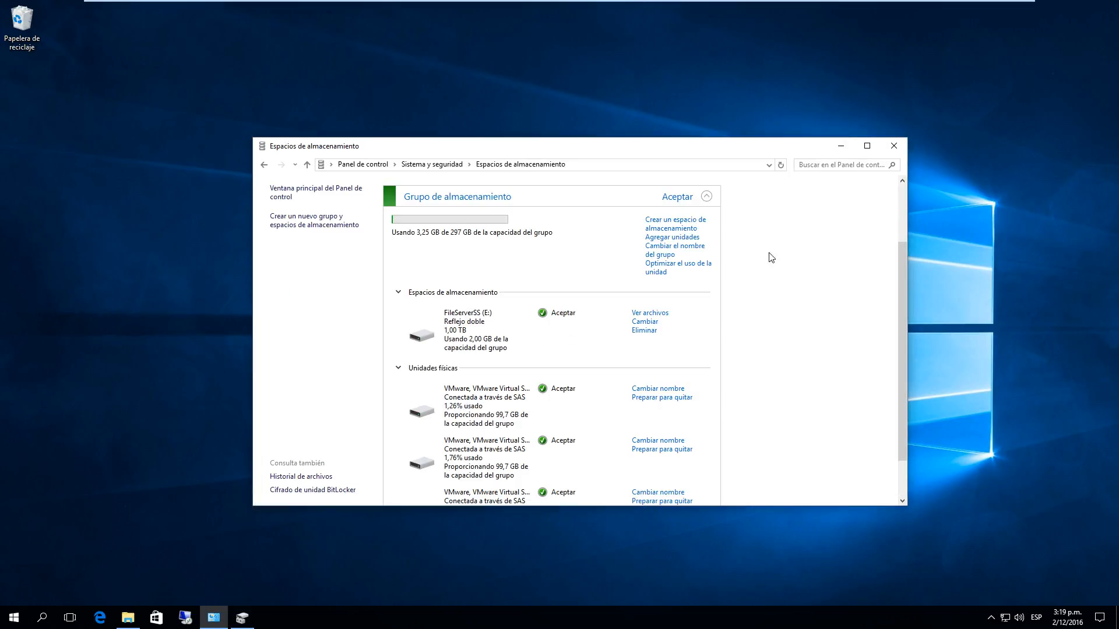
Step: Add the unformatted 100 GB Disco 5 to the storage pool with drive usage optimization enabled
scroll(751, 274, "up", 2)
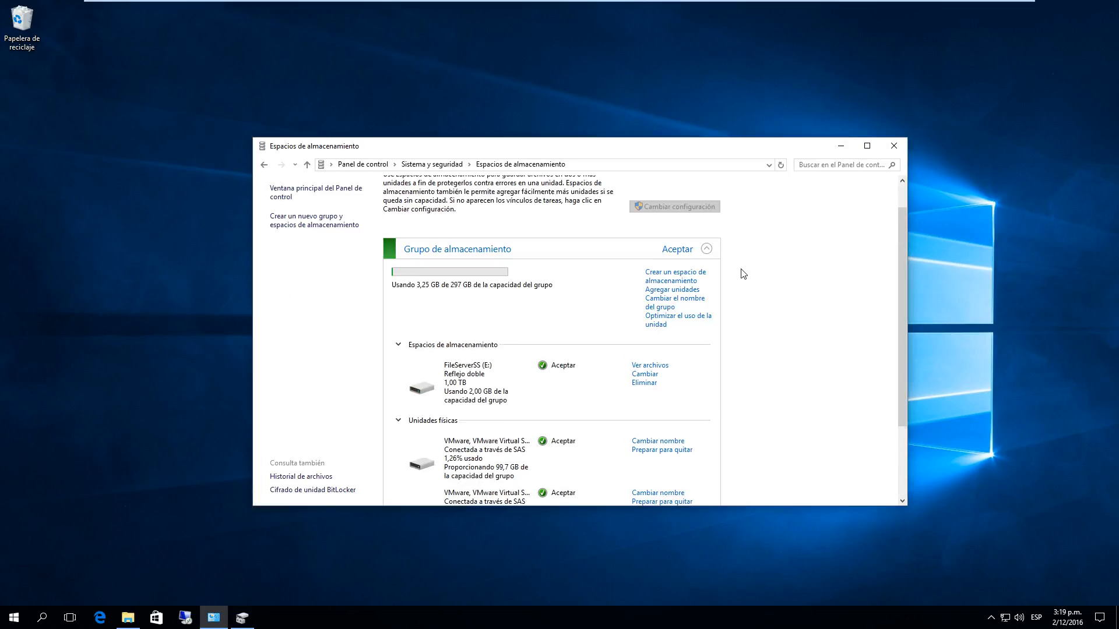
left_click(665, 296)
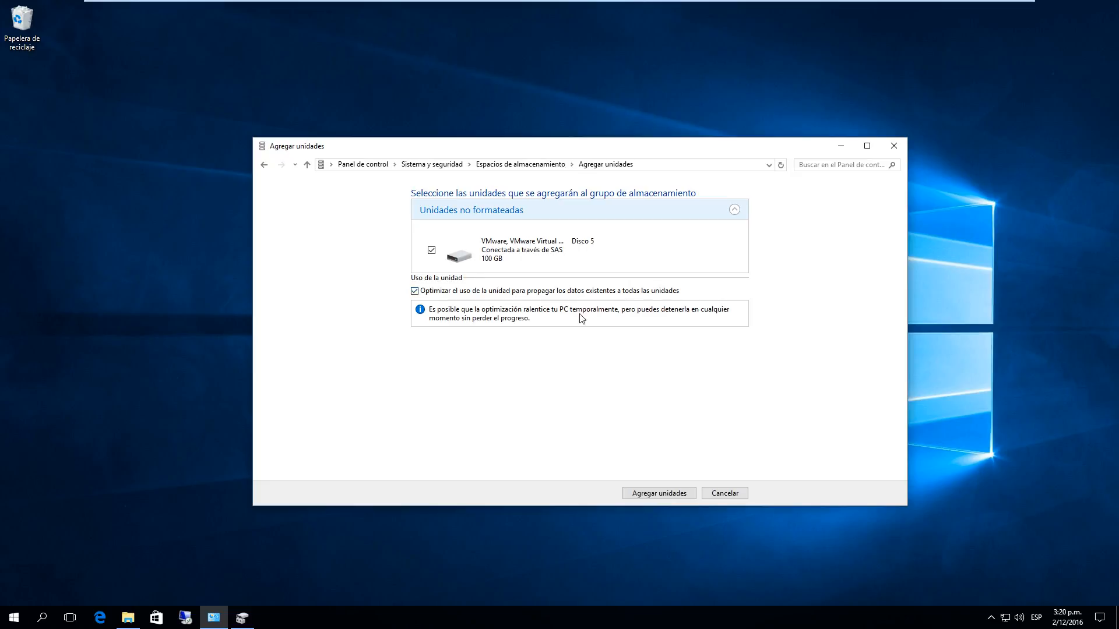
left_click(662, 494)
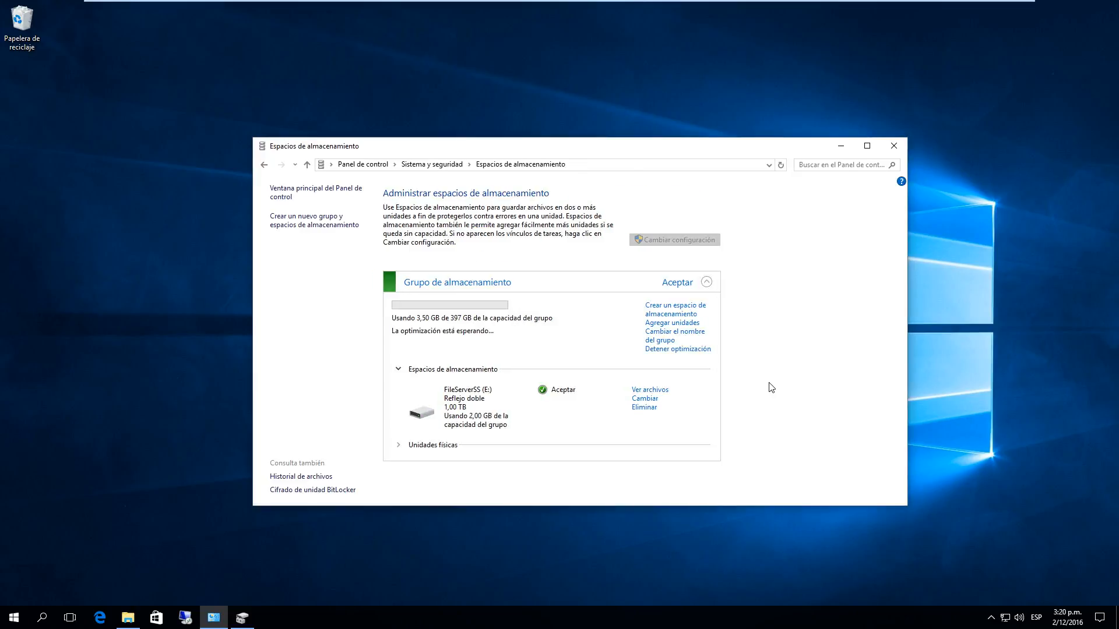
Step: Review the pool's physical drives, their usage and the optimization progress in Storage Spaces
left_click(398, 446)
scroll(784, 424, "up", 2)
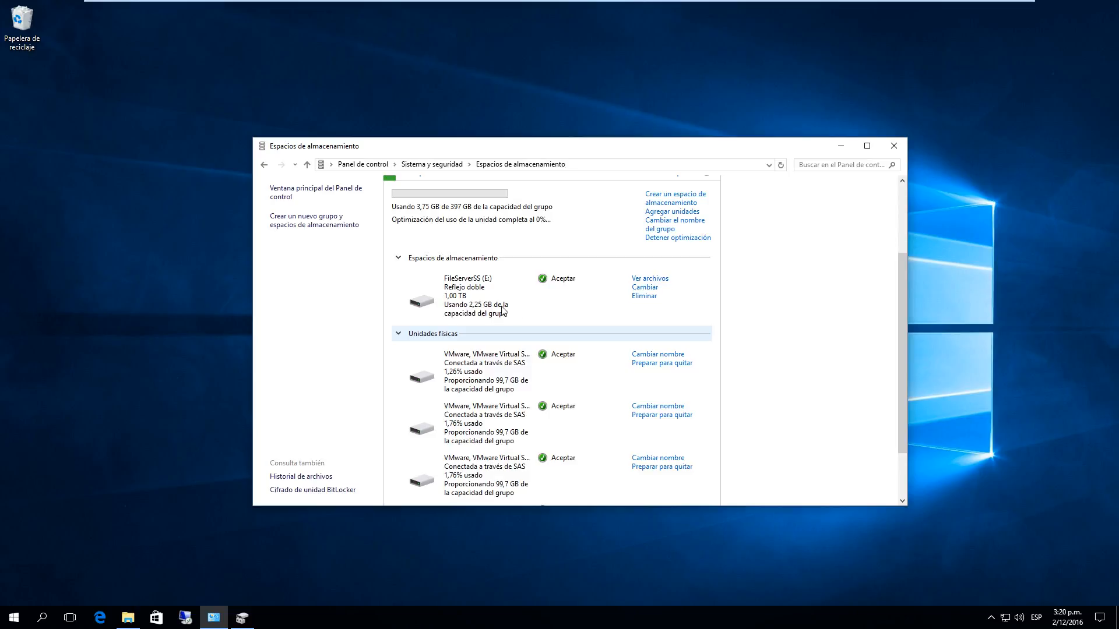
scroll(818, 384, "down", 2)
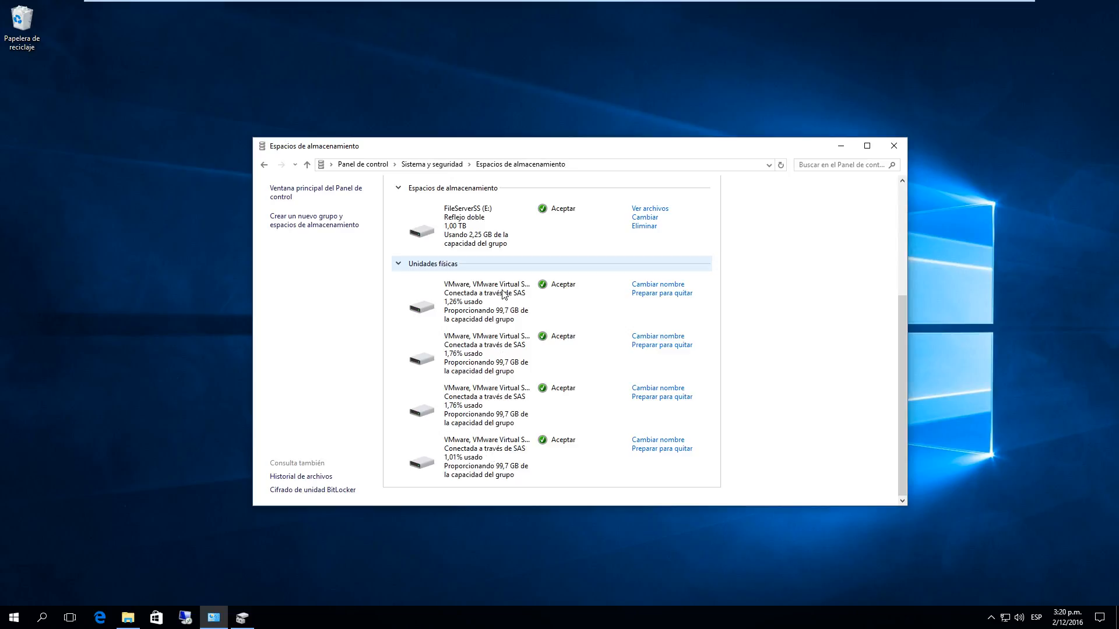
scroll(517, 461, "up", 2)
scroll(517, 451, "up", 4)
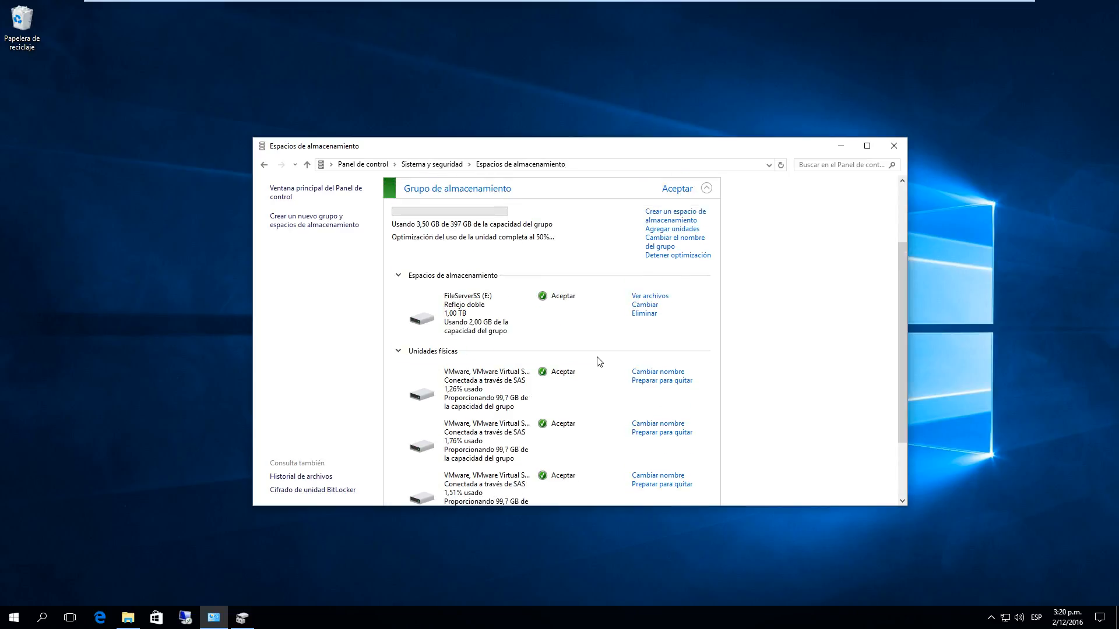
scroll(775, 348, "down", 1)
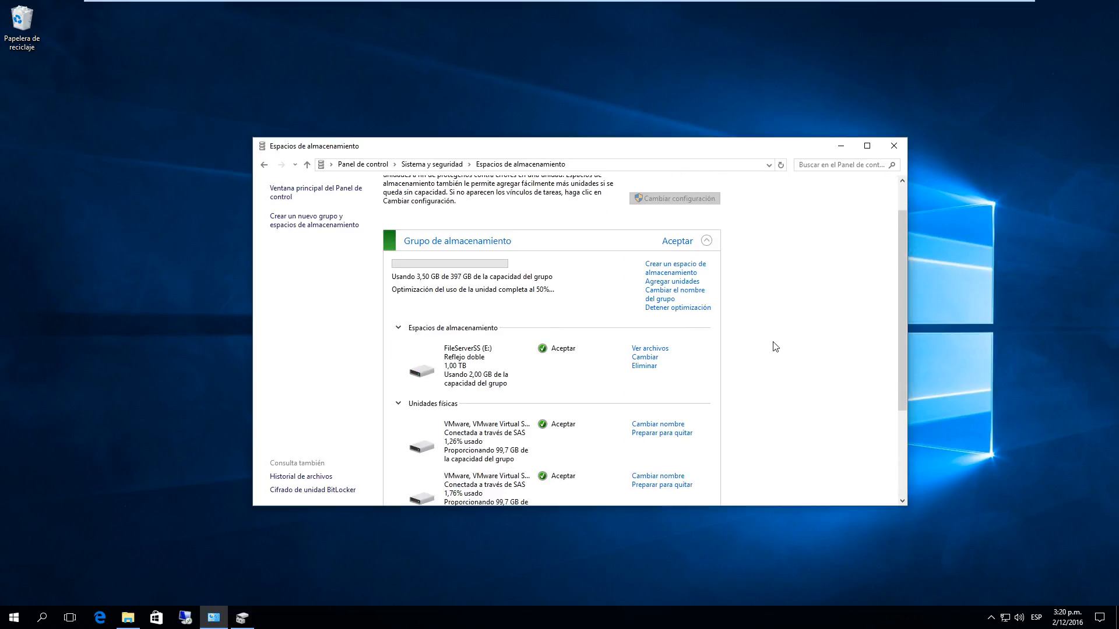
Step: Open the change form for the FileServerSS space, then inspect the FileServerSS (E:) drive and its contents in File Explorer
left_click(641, 359)
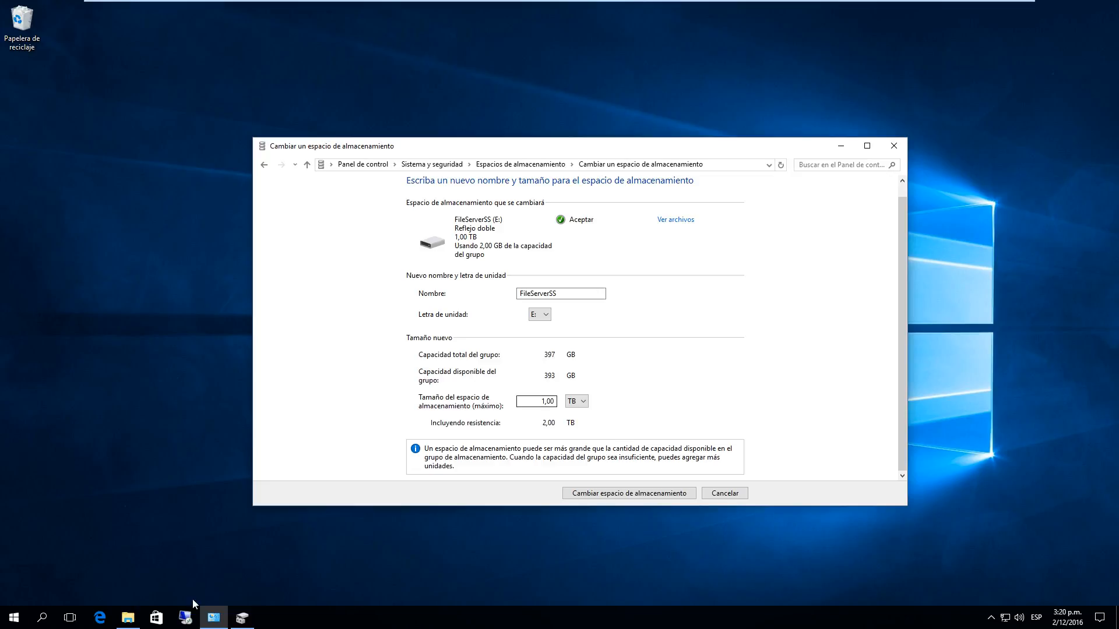
left_click(128, 618)
left_click(556, 332)
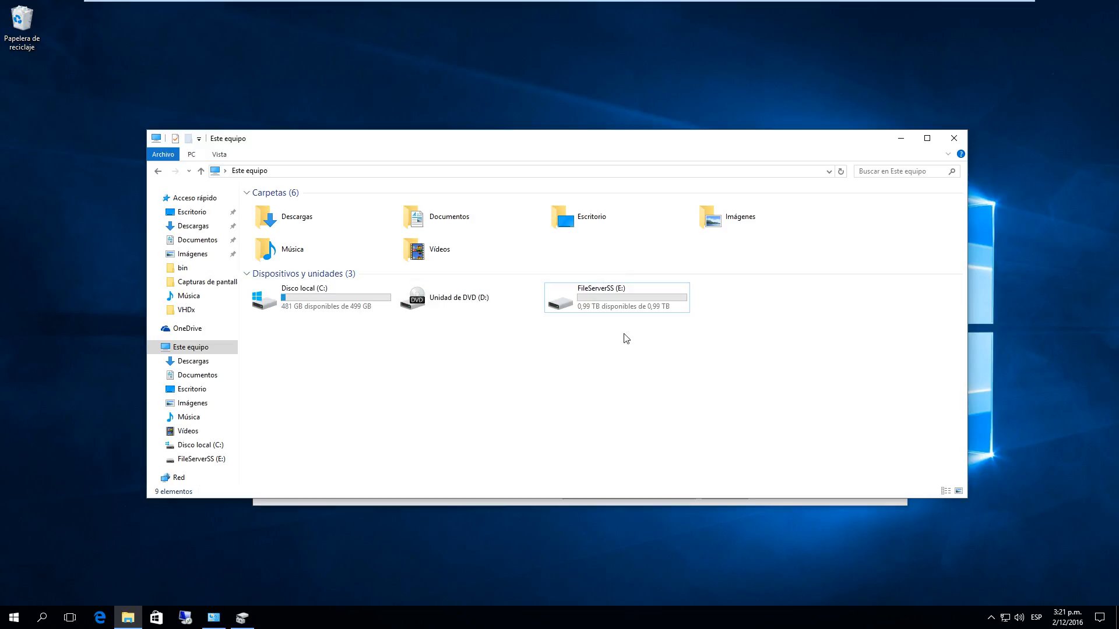
left_click(629, 310)
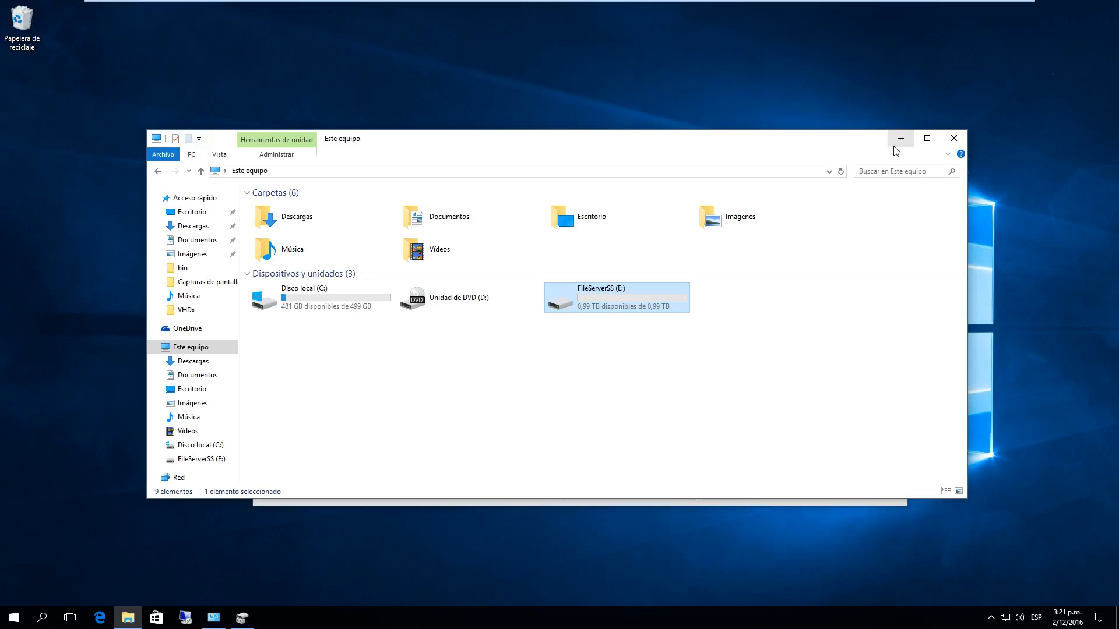
double_click(623, 305)
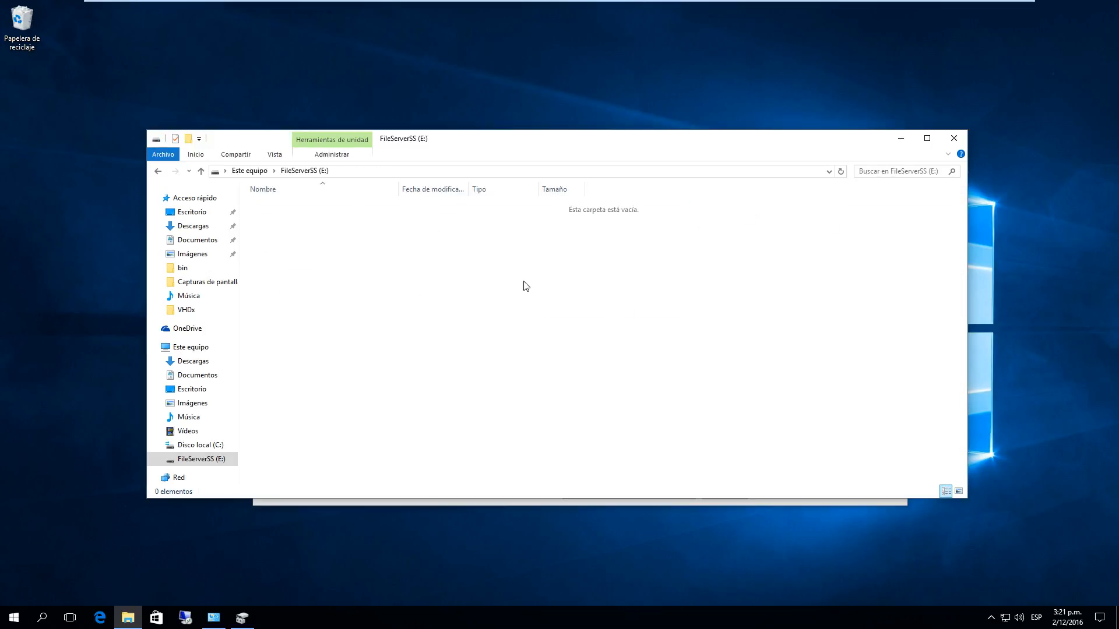
left_click(900, 142)
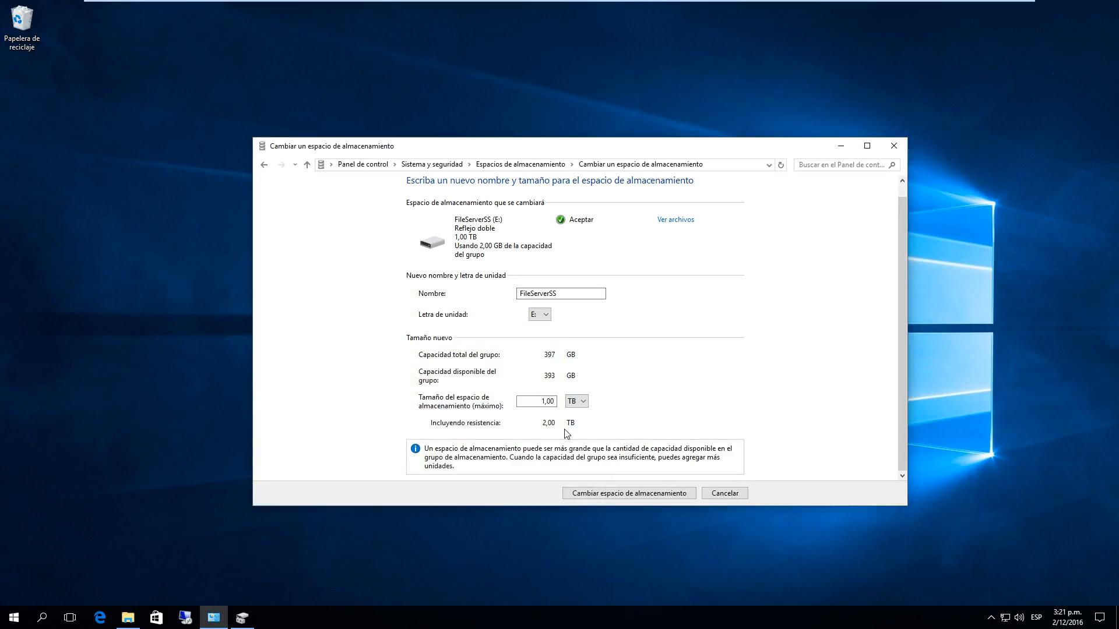
Step: Set the maximum size of the FileServerSS storage space to 2 TB and apply the change
double_click(547, 401)
left_click(128, 617)
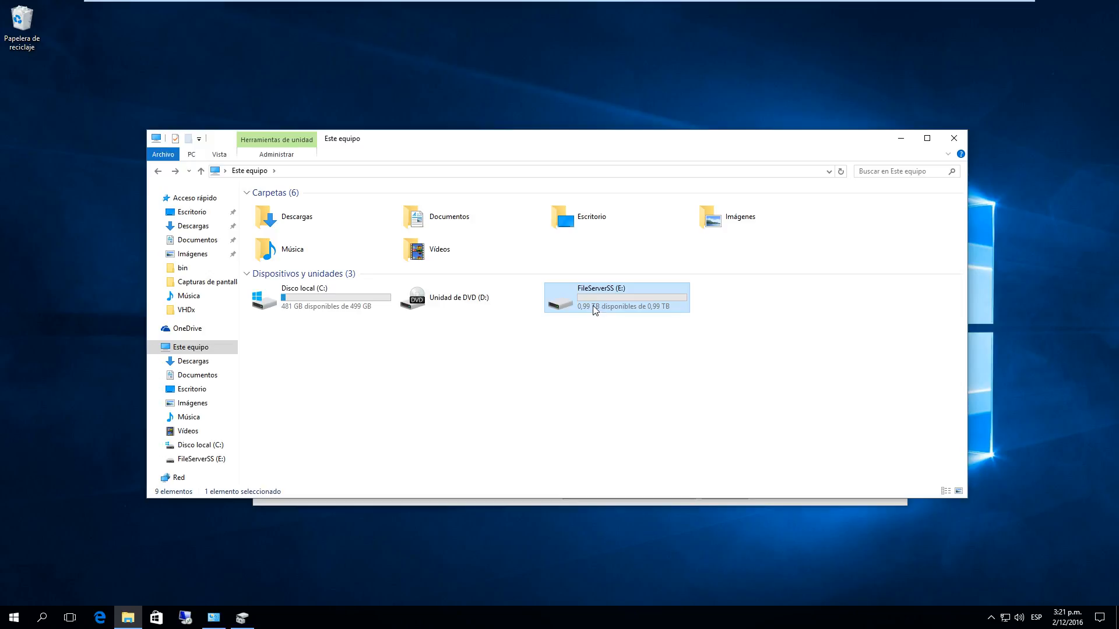
left_click(901, 138)
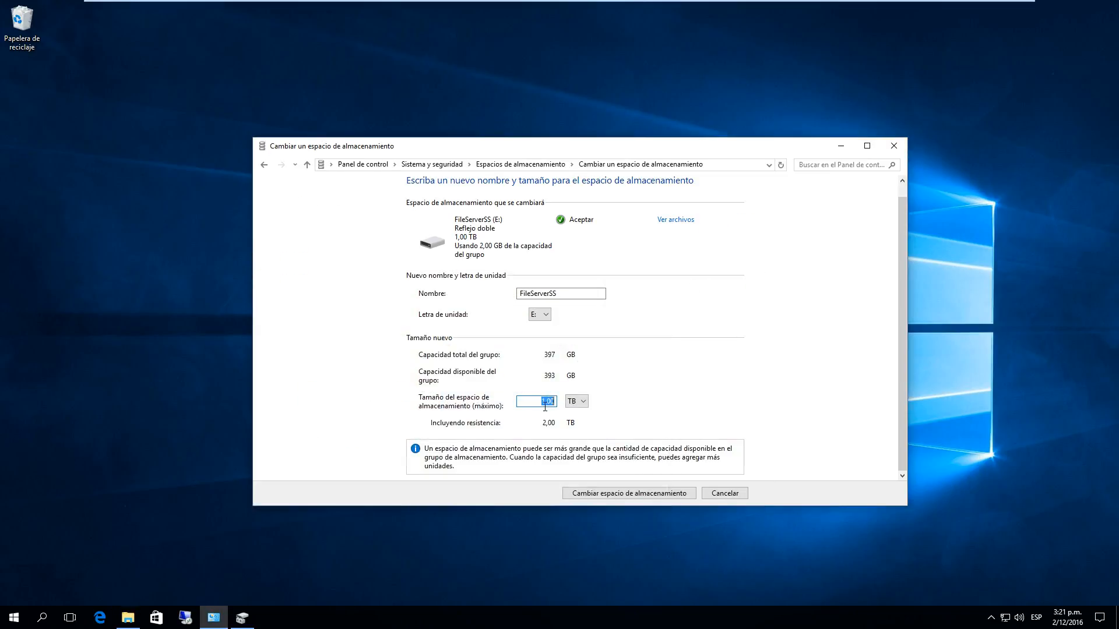
type("2")
left_click(641, 495)
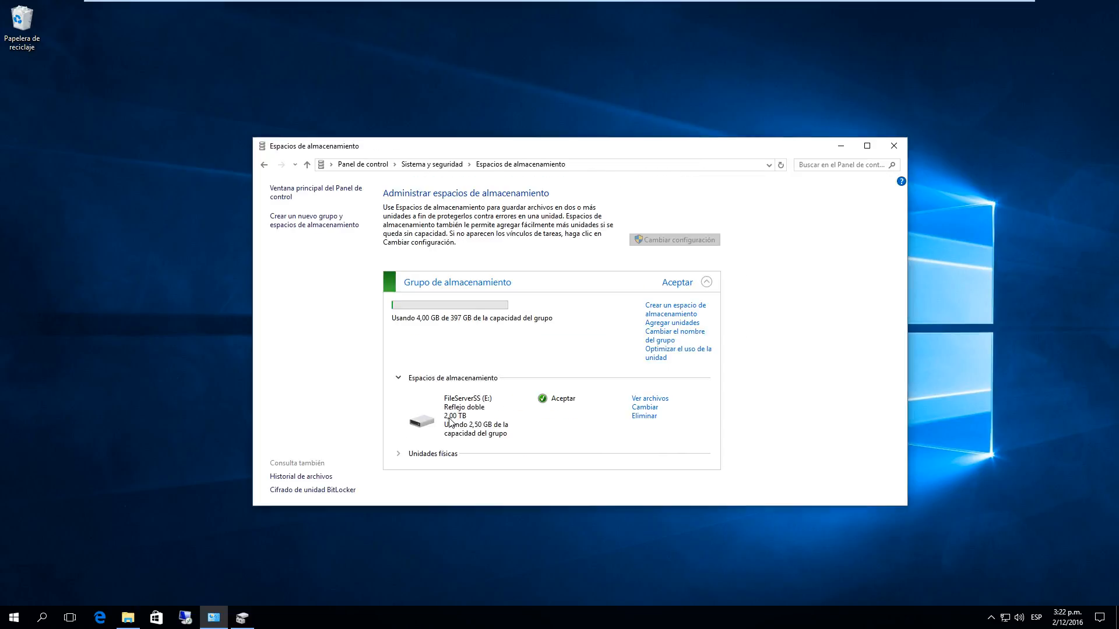
Step: Refresh Este equipo in File Explorer, check the FileServerSS (E:) drive's capacity, and return to Storage Spaces
left_click(127, 617)
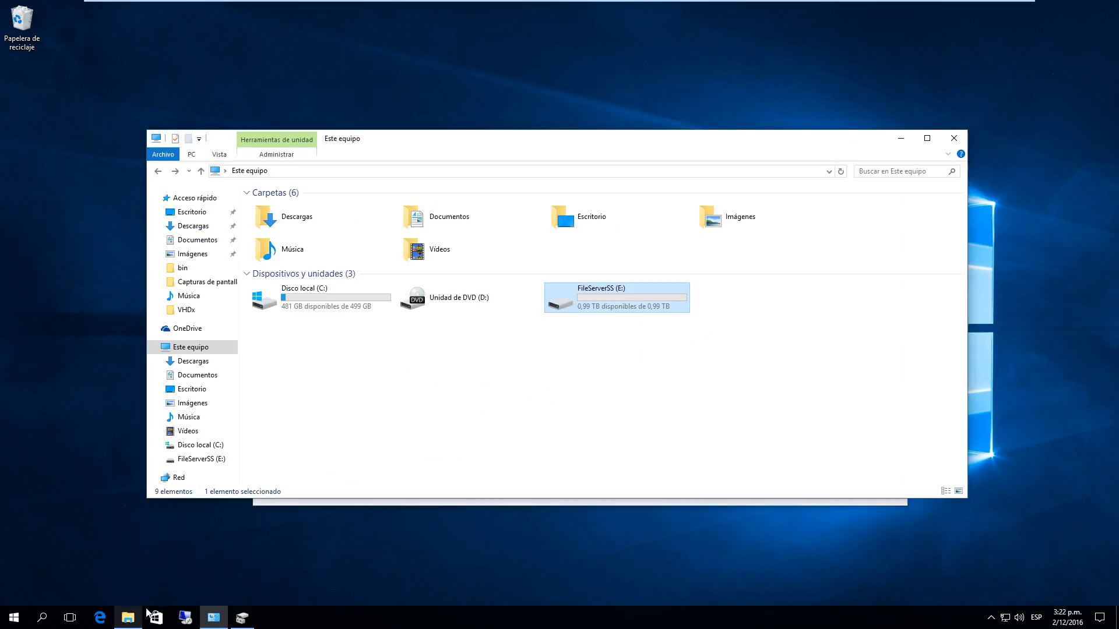
right_click(629, 362)
left_click(671, 406)
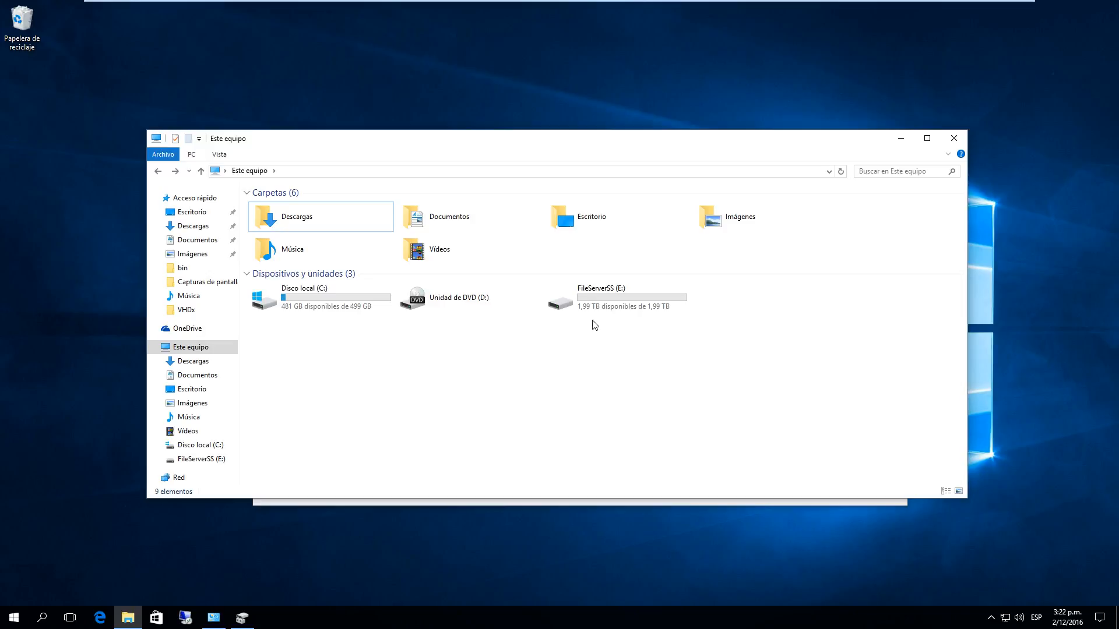
left_click(607, 304)
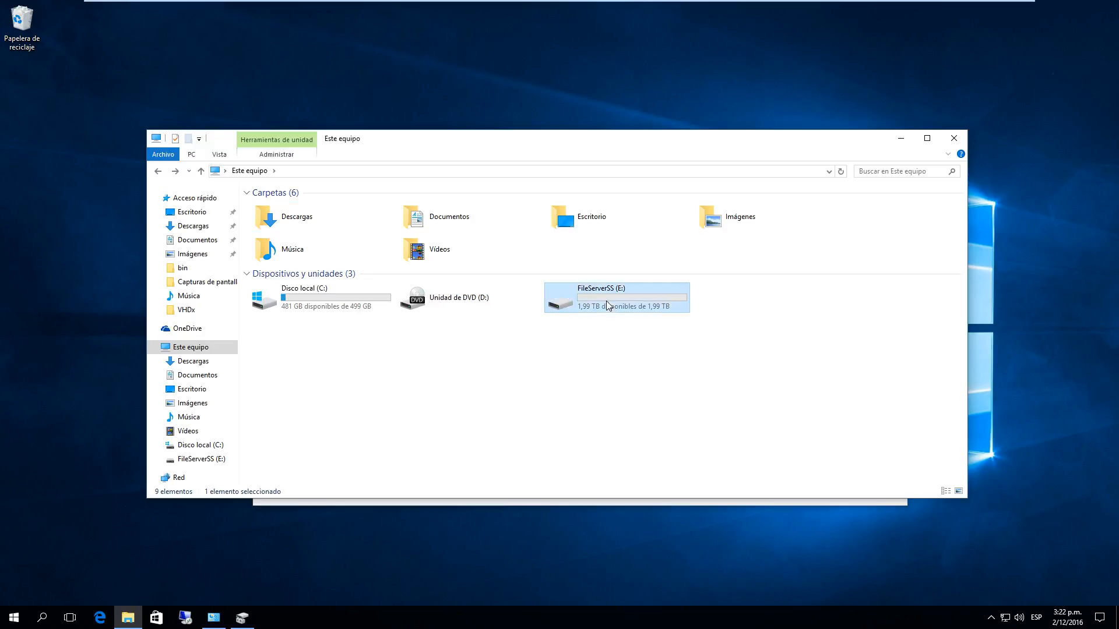
left_click(901, 143)
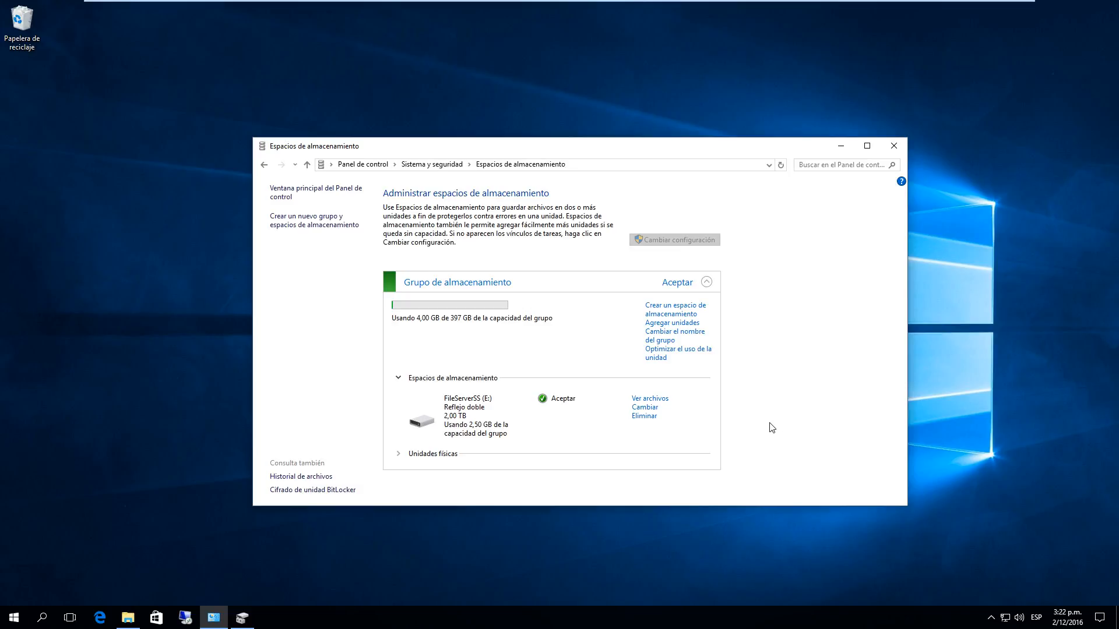
Step: Expand the pool's physical drives and rename the last listed drive as Disk5
left_click(423, 455)
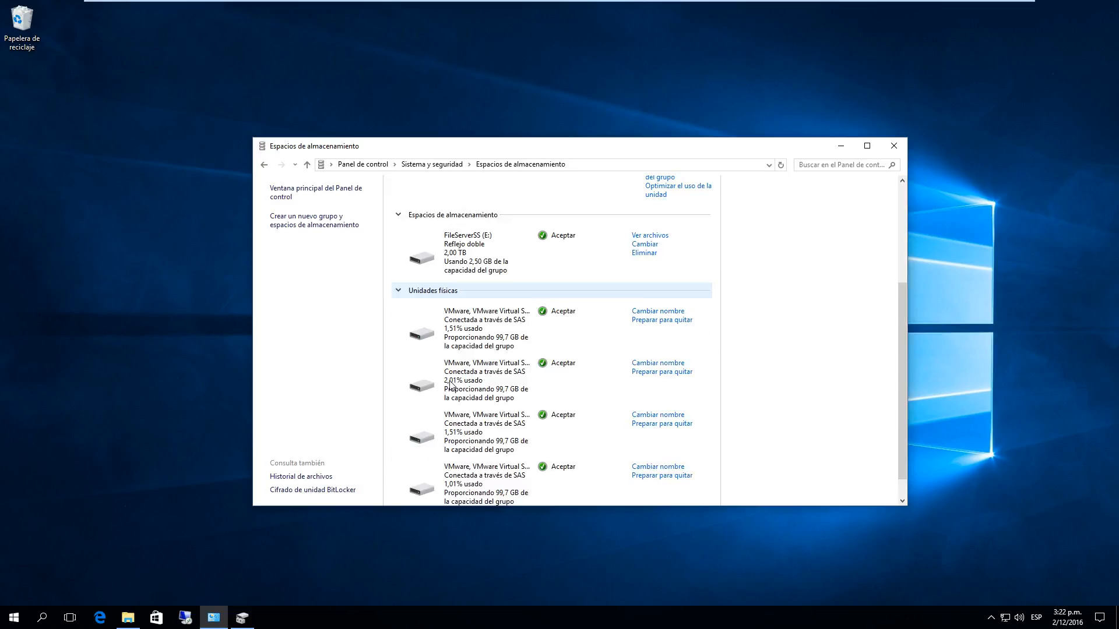
scroll(805, 370, "up", 3)
scroll(803, 370, "down", 3)
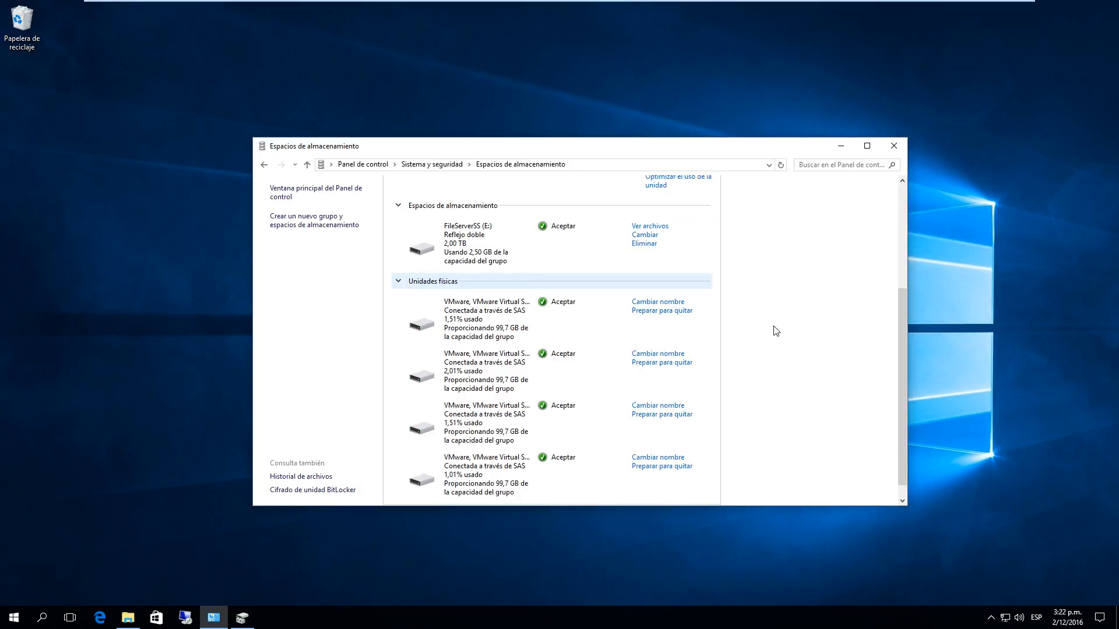
scroll(776, 331, "down", 1)
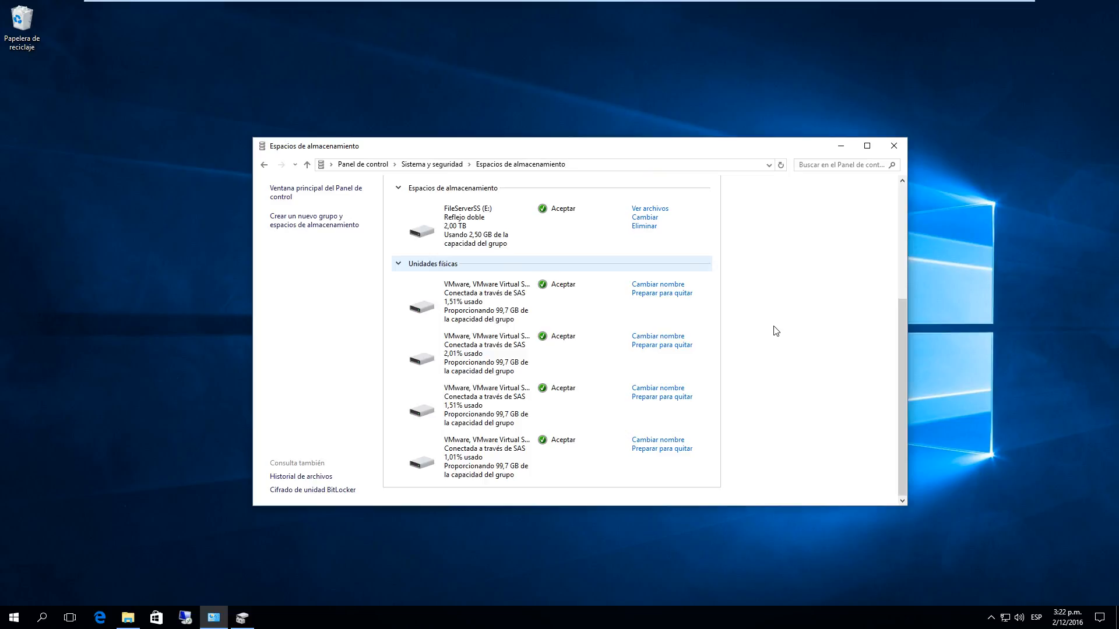
left_click(654, 441)
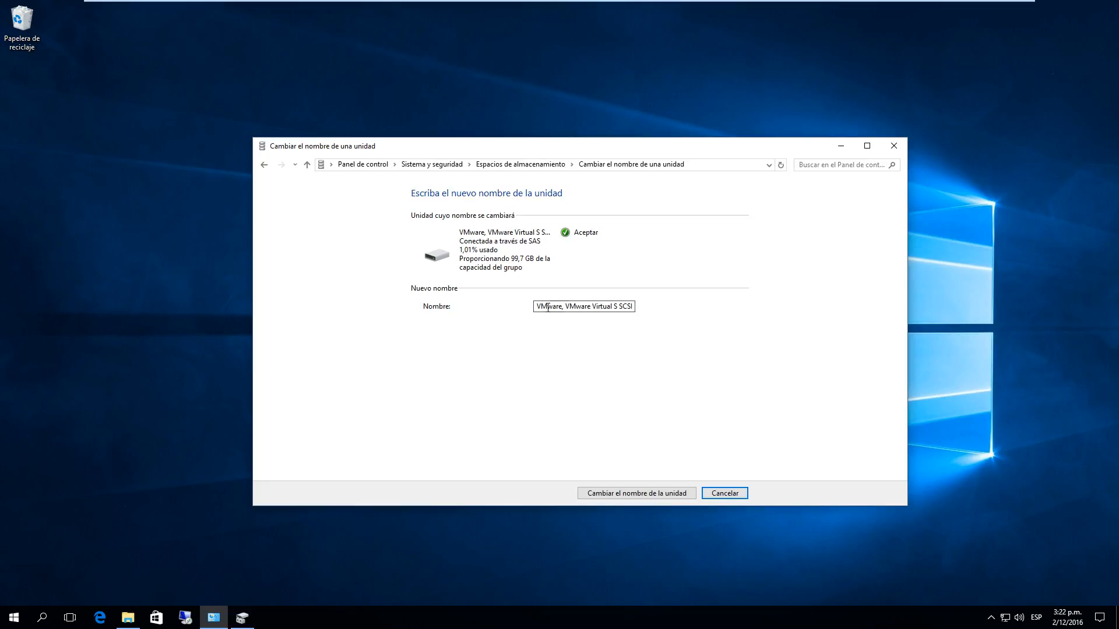
left_click_drag(538, 306, 682, 308)
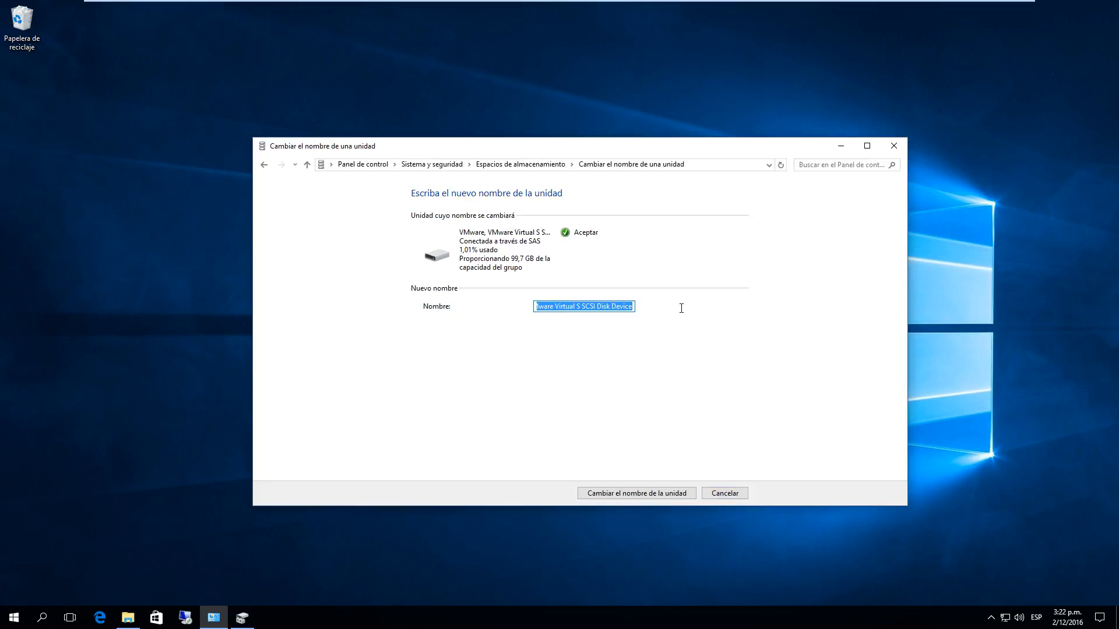
type("Disk")
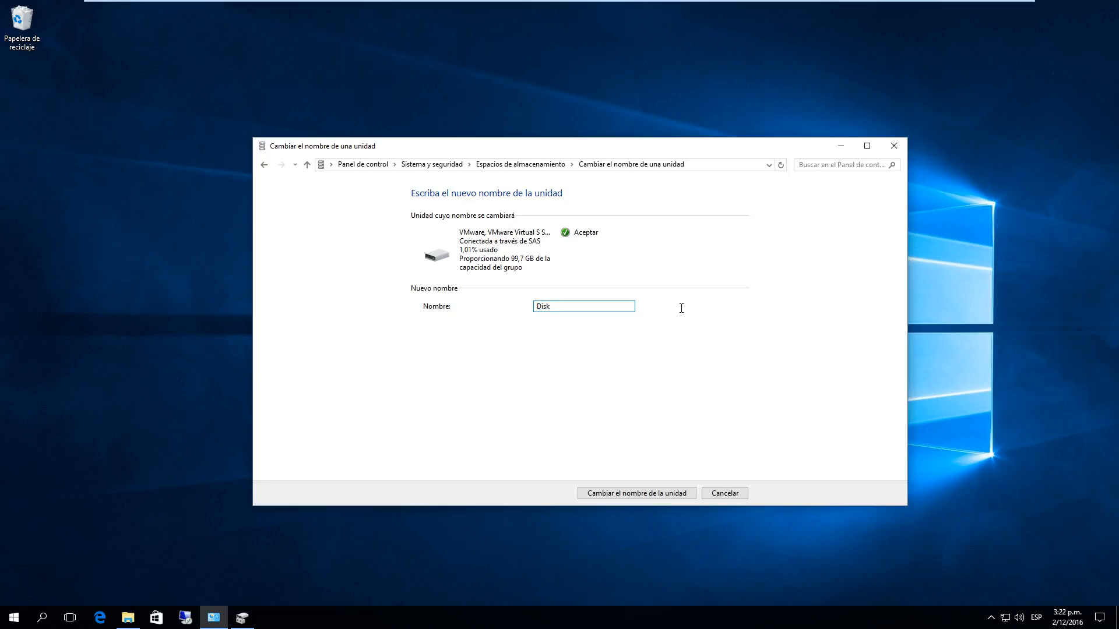
type("1")
left_click(609, 494)
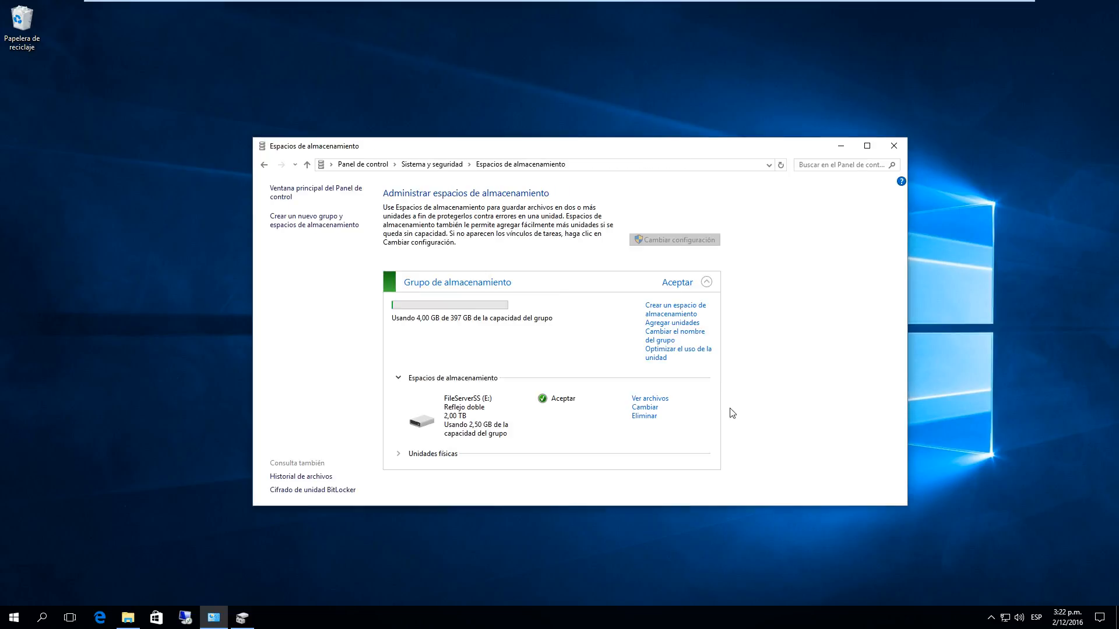
Step: Prepare the physical drive Disk5 for removal from the storage pool
left_click(446, 458)
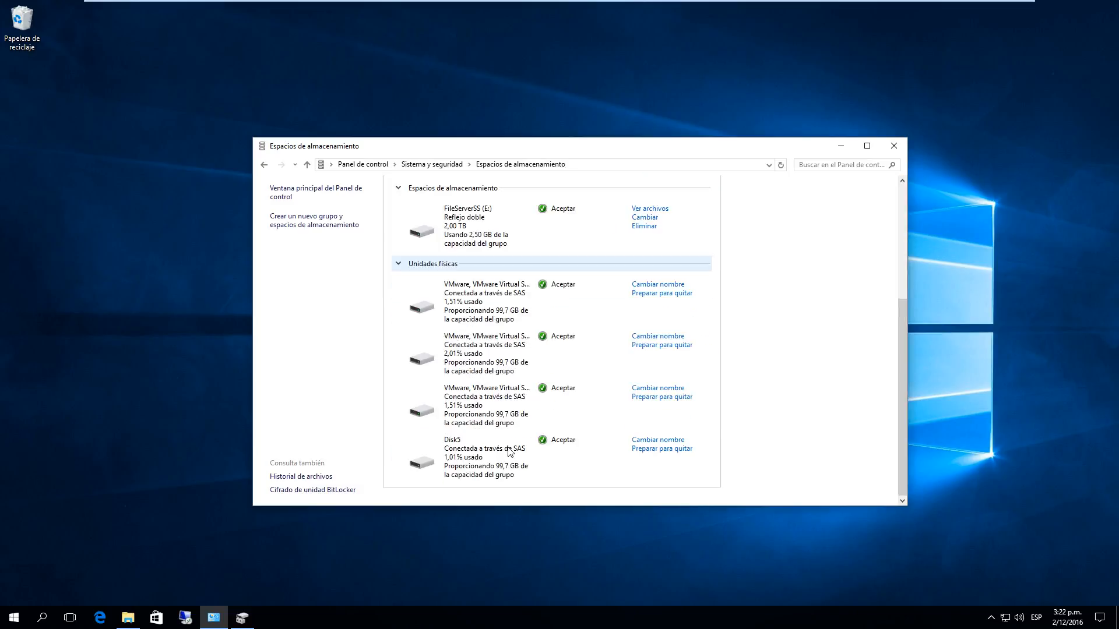
left_click(662, 450)
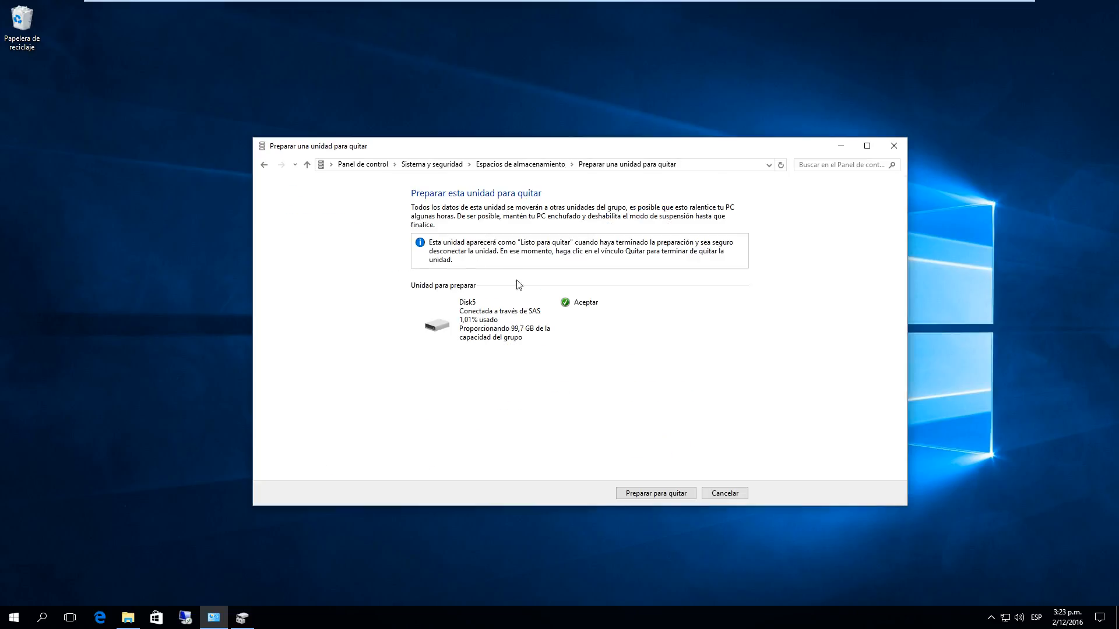
left_click(648, 496)
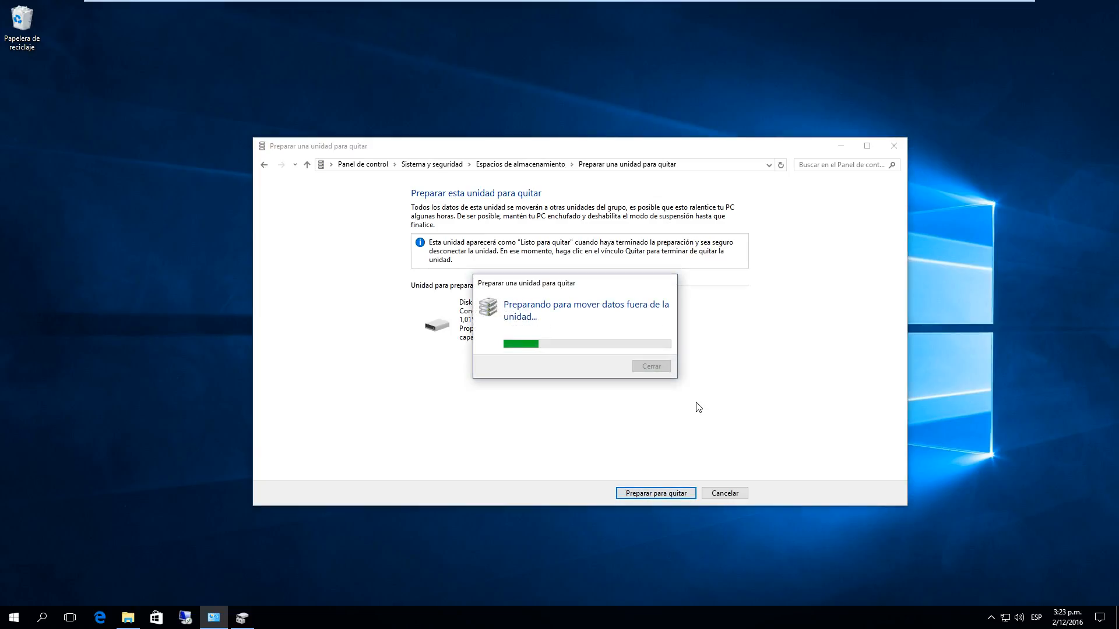
Step: Remove Disk5 from the storage pool and expand the list of remaining physical drives
scroll(699, 410, "down", 5)
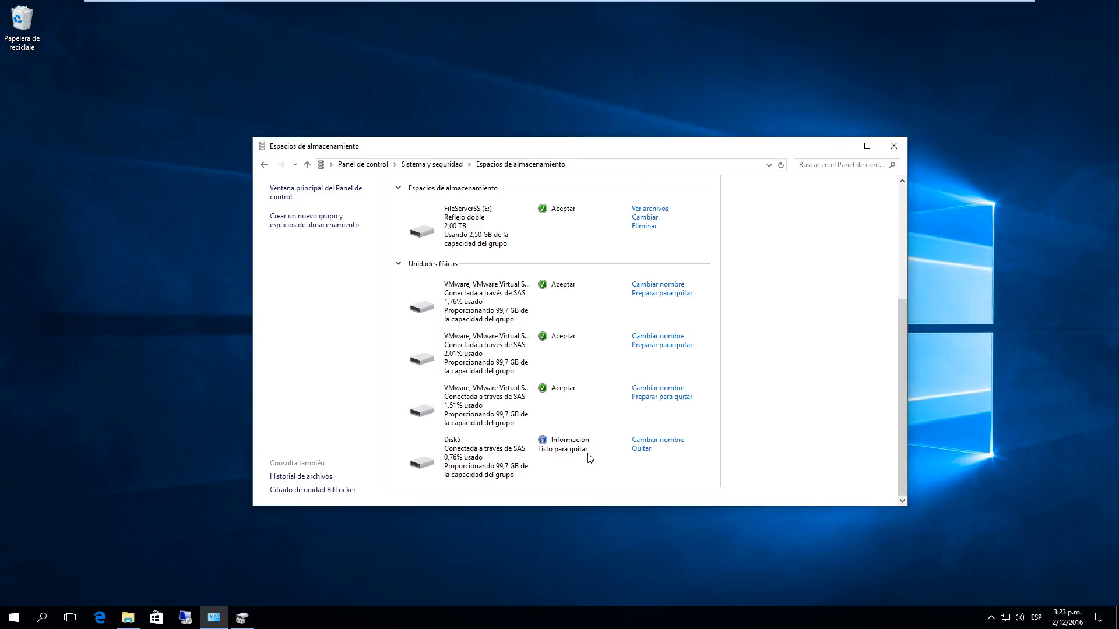
left_click(641, 449)
left_click(665, 494)
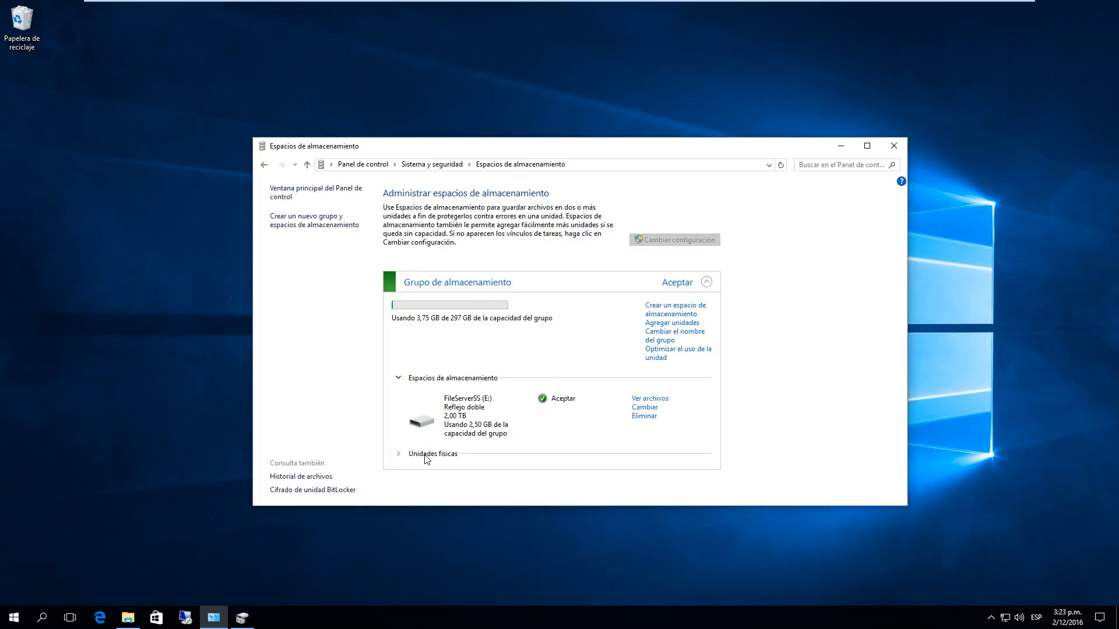
left_click(448, 454)
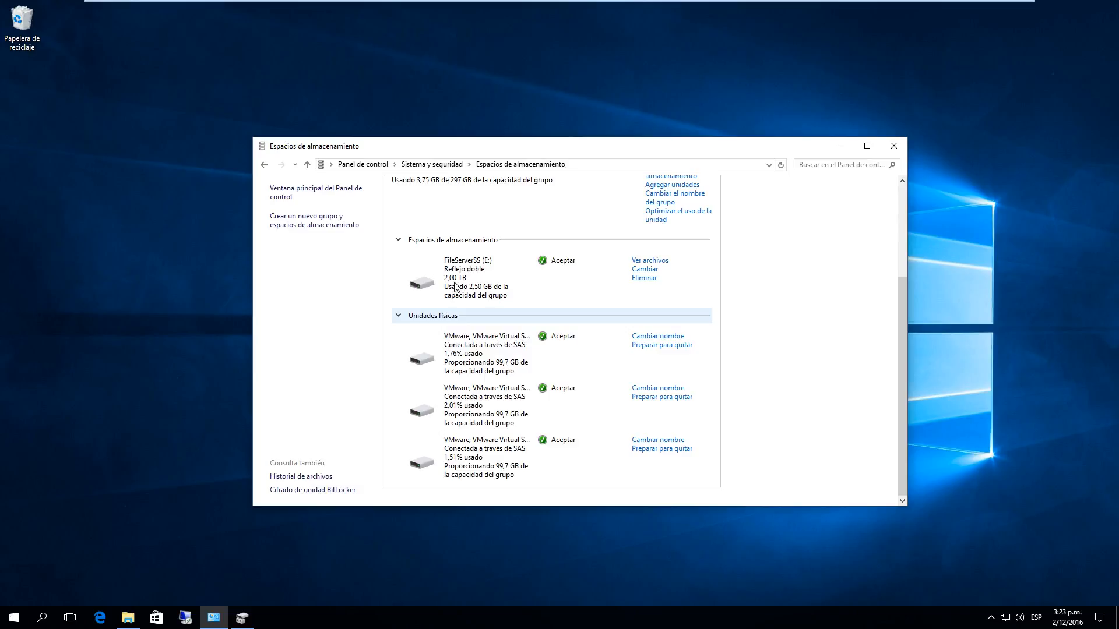
Step: Refresh Este equipo in File Explorer and open the FileServerSS (E:) drive to check that it is accessible, then minimize the window
left_click(128, 617)
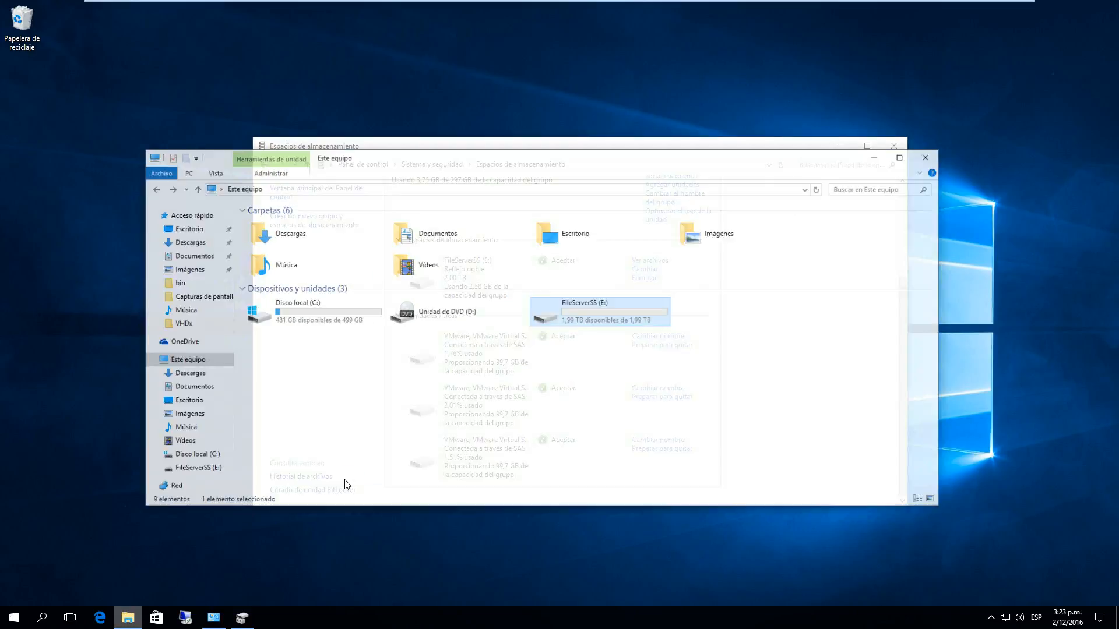
right_click(589, 359)
left_click(622, 404)
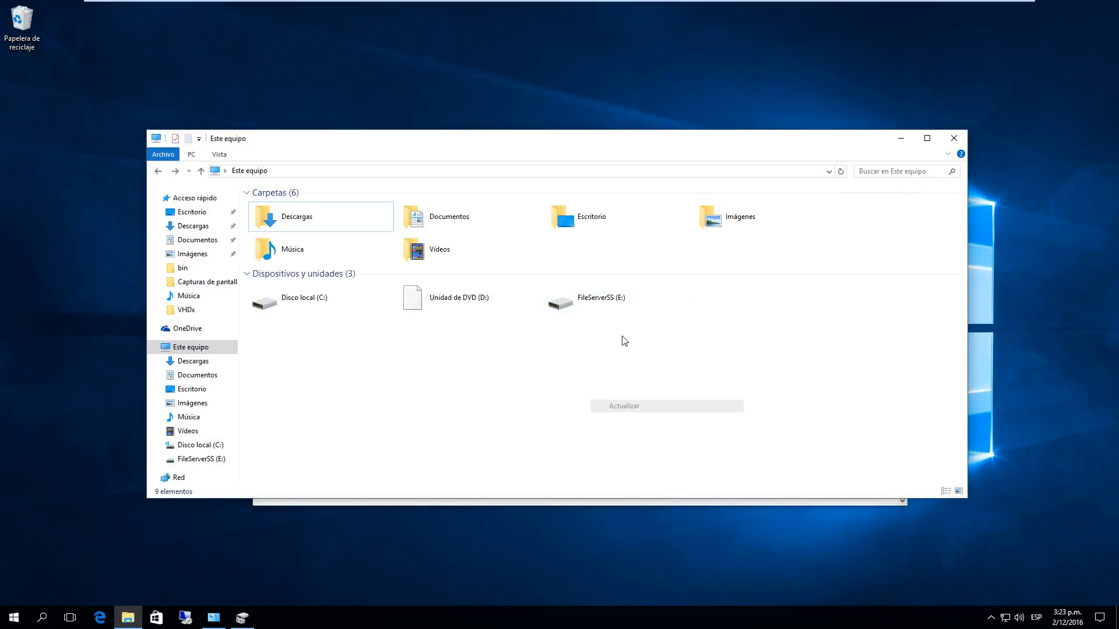
double_click(615, 307)
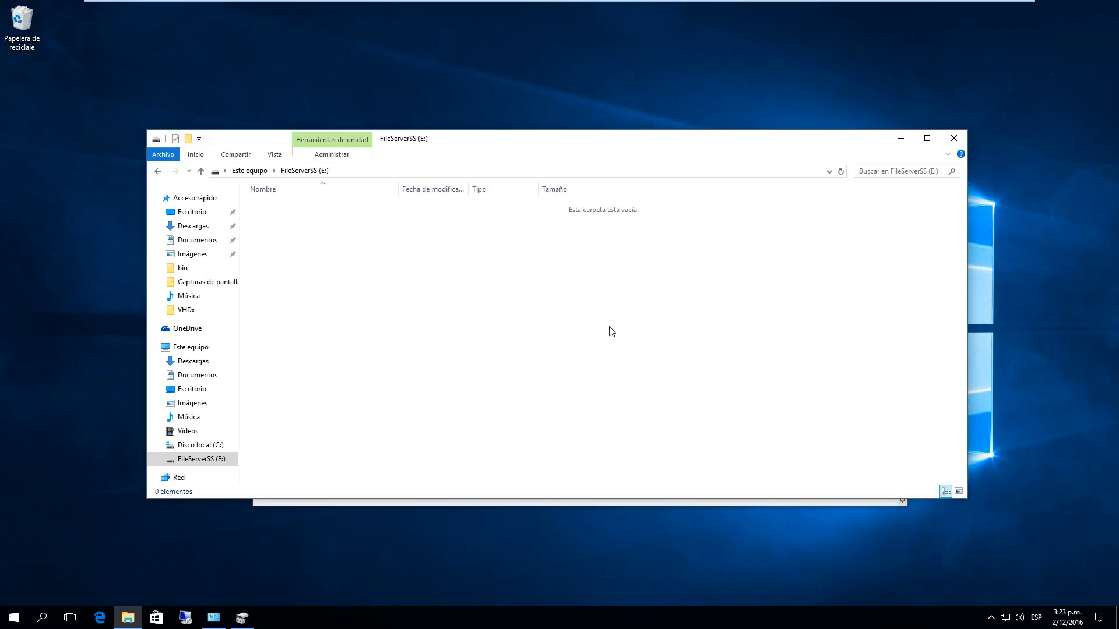
left_click(911, 139)
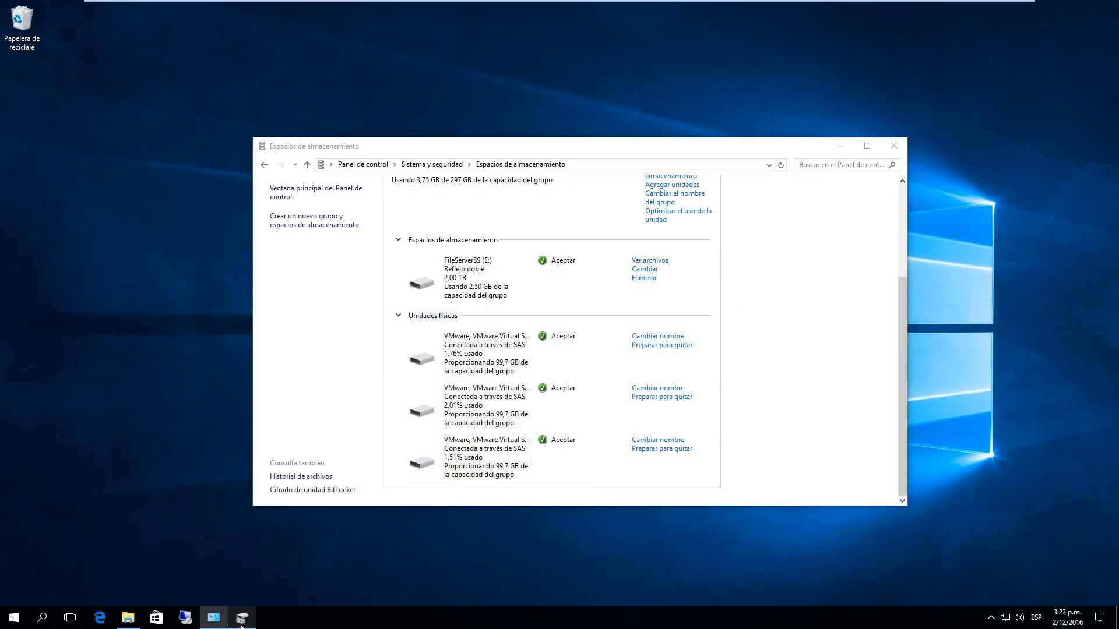
Step: Check Disk Management for the disk removed from the pool, then review the pool's remaining physical drives in Storage Spaces
left_click(242, 618)
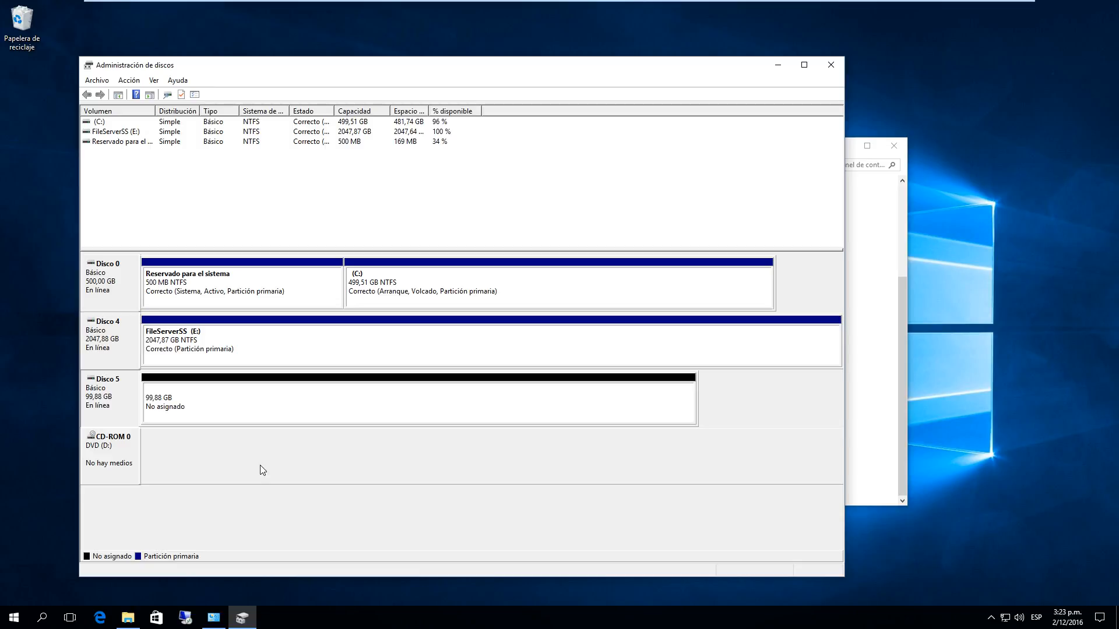
left_click(778, 64)
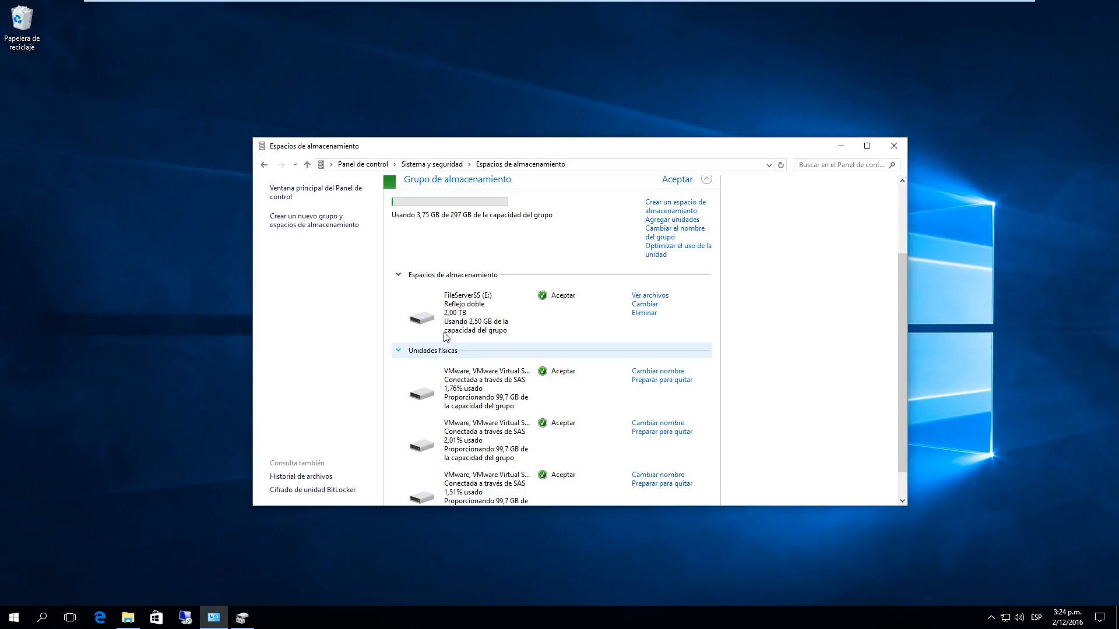
scroll(472, 358, "down", 1)
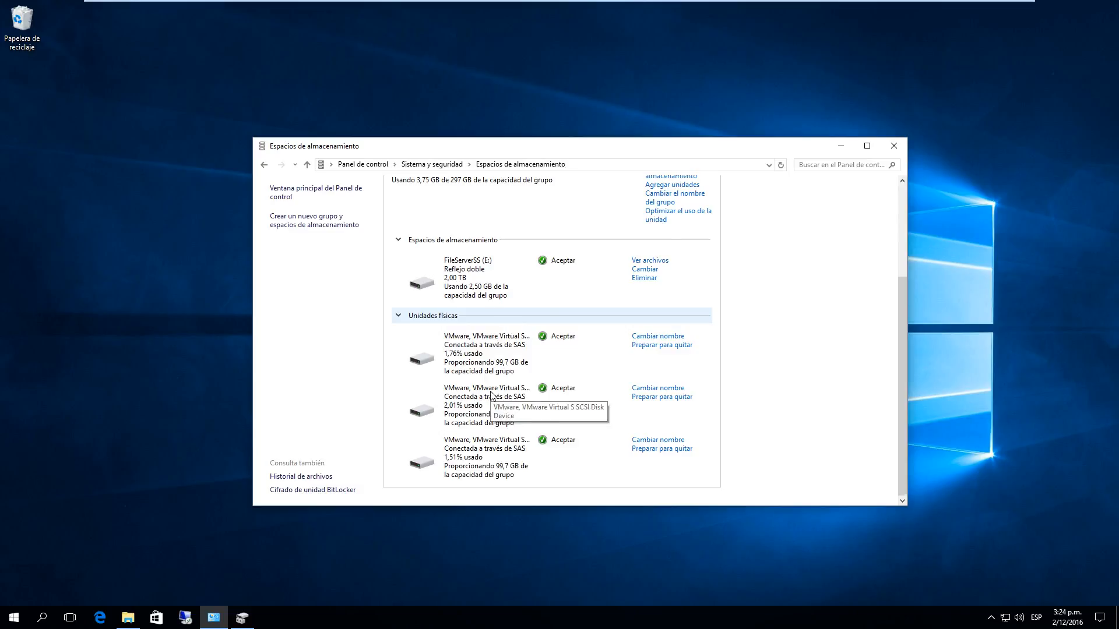
scroll(492, 395, "up", 3)
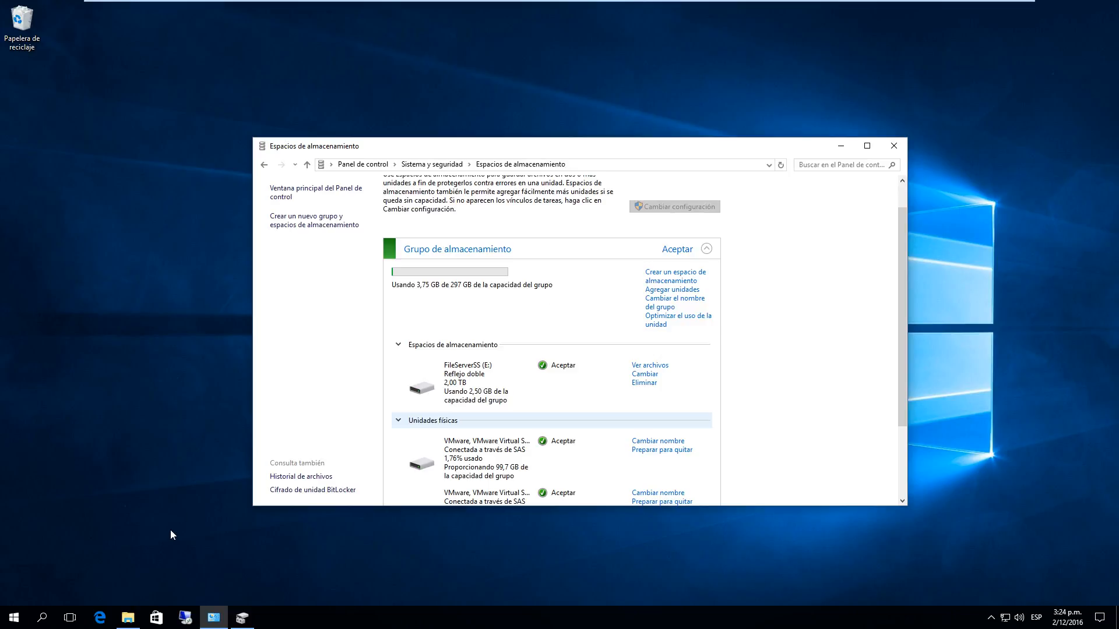
Step: Go back to Este equipo in File Explorer to check the FileServerSS (E:) drive's free space, then minimize the window
left_click(139, 616)
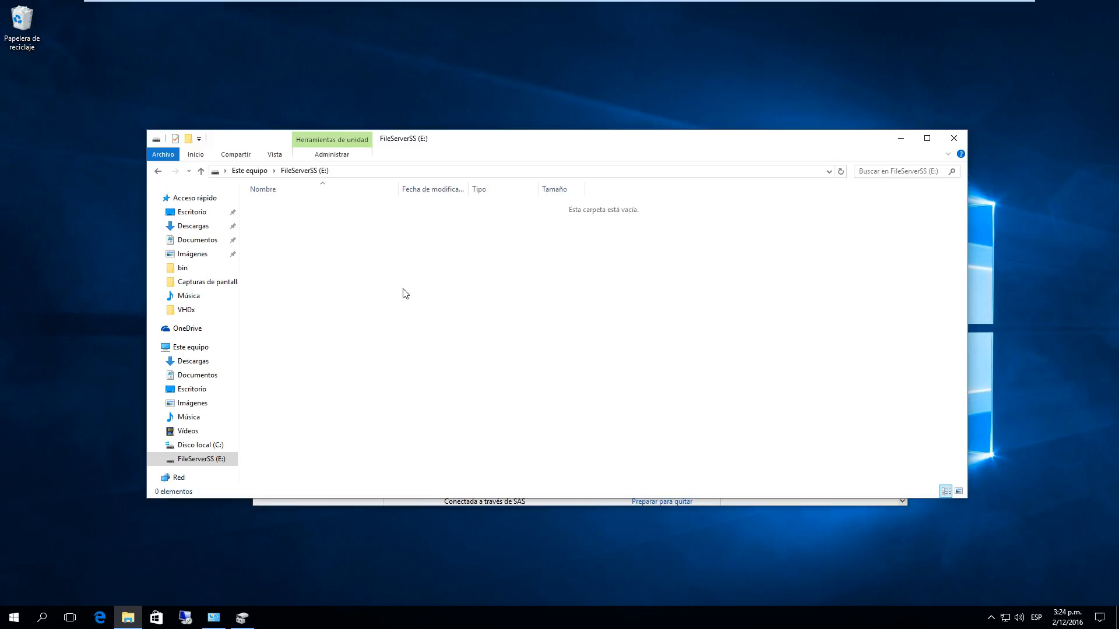
left_click(157, 170)
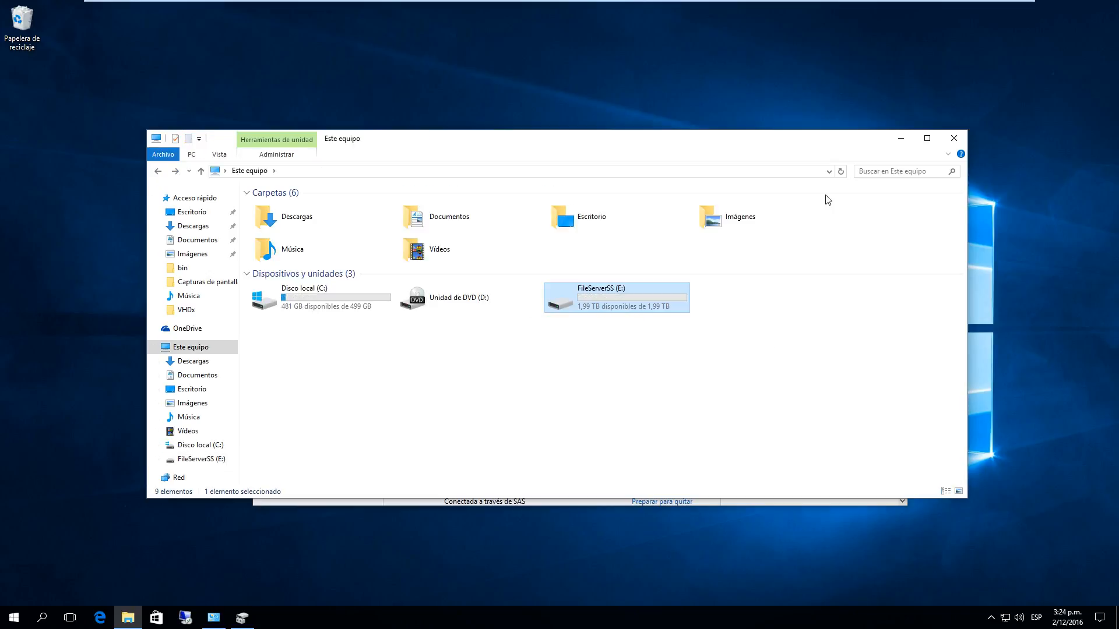
left_click(900, 139)
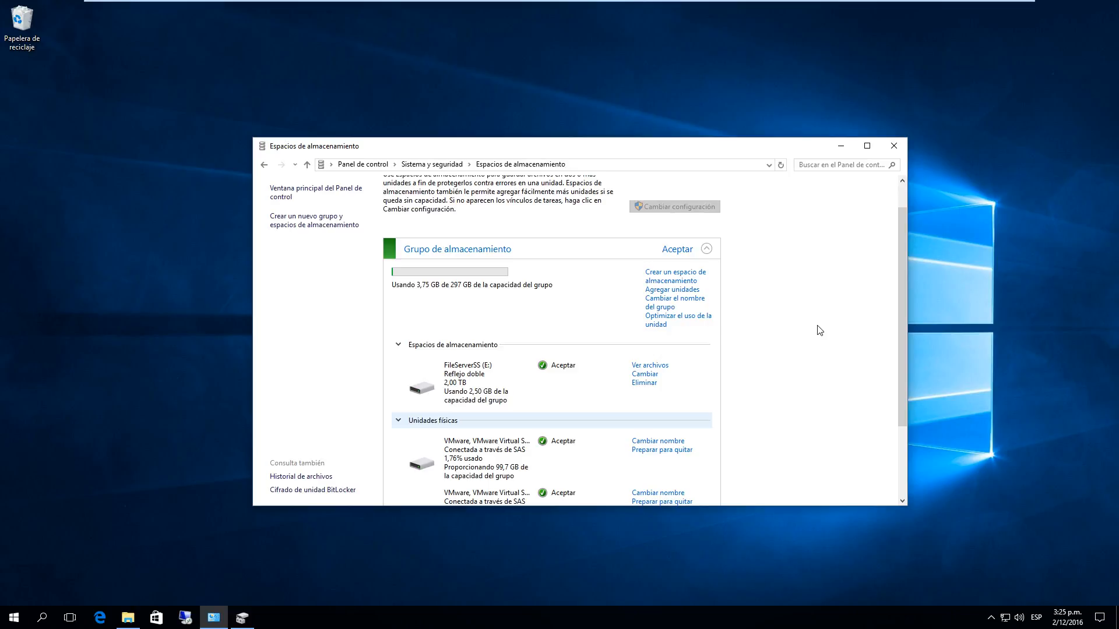
Step: Review the FileServerSS space's size settings without changing them, then return to the pool overview and expand its physical drives
left_click(645, 374)
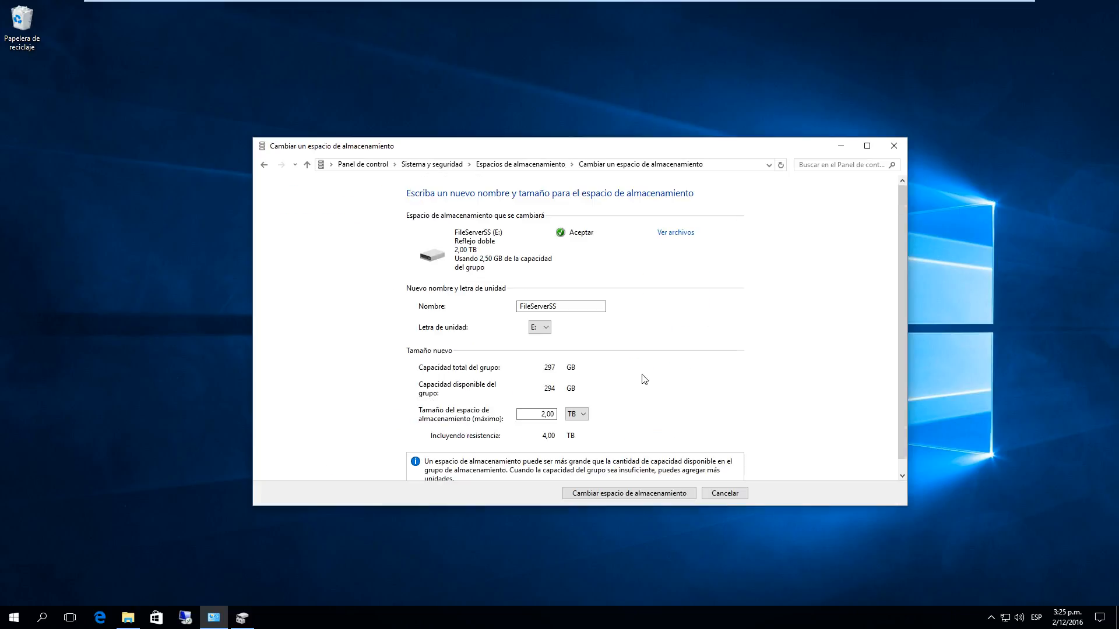
scroll(593, 415, "down", 1)
scroll(627, 334, "up", 1)
left_click(264, 164)
left_click(406, 453)
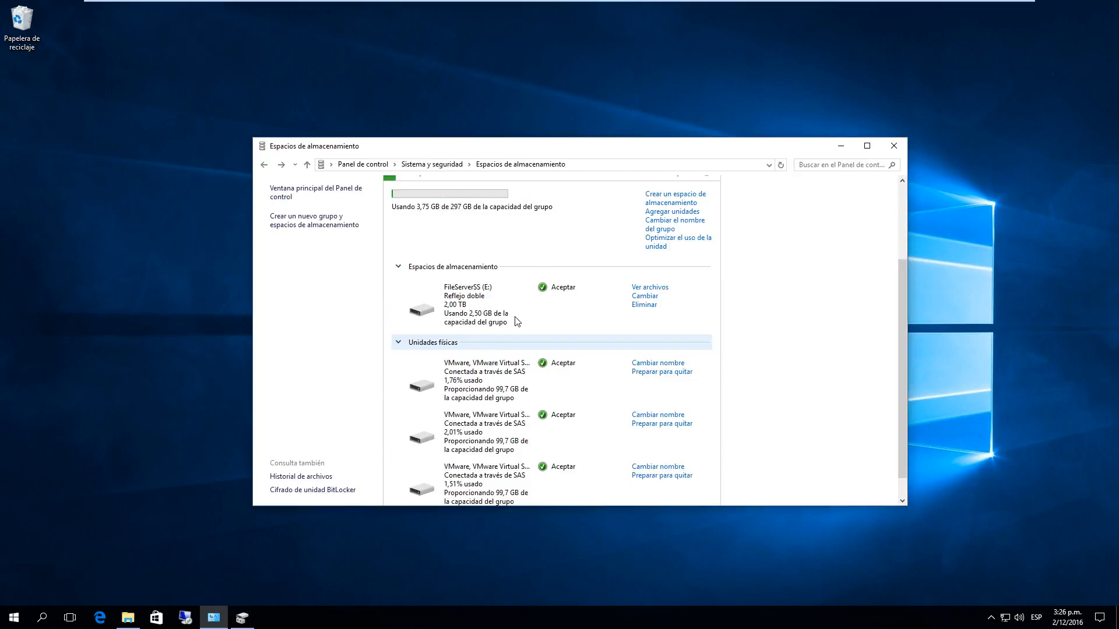